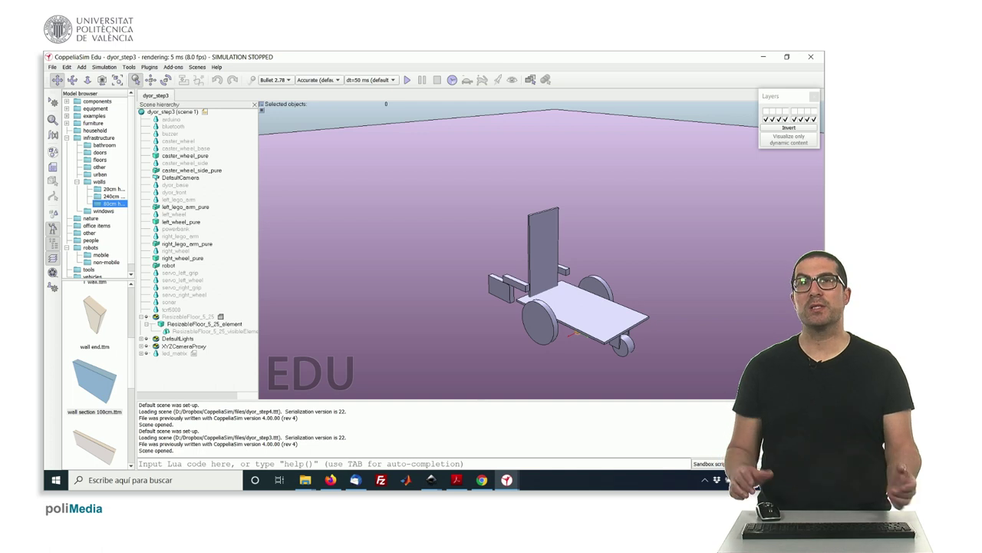
# Step: Add a revolute joint to the robot scene
pyautogui.moveTo(628, 311); pyautogui.dragTo(530, 323, button='middle')
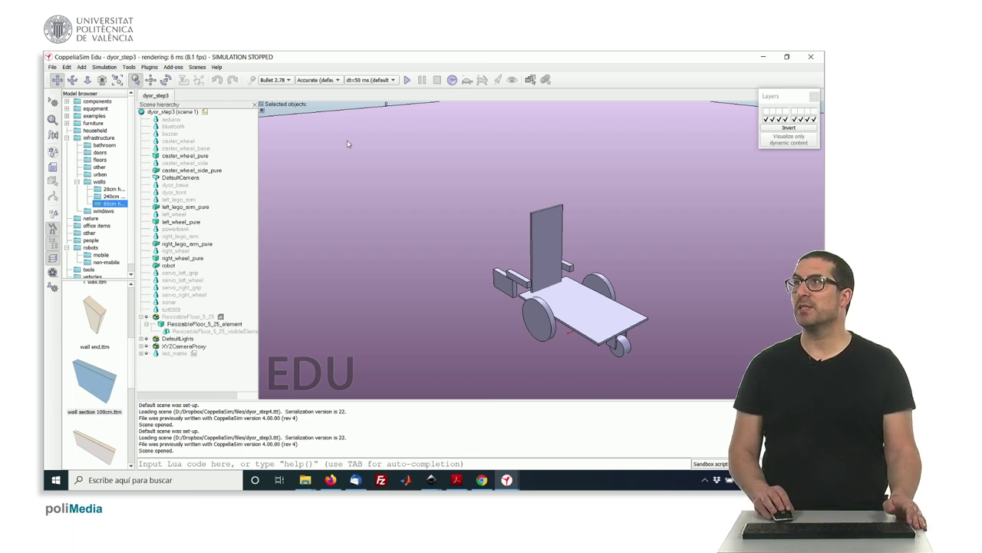
pyautogui.click(81, 68)
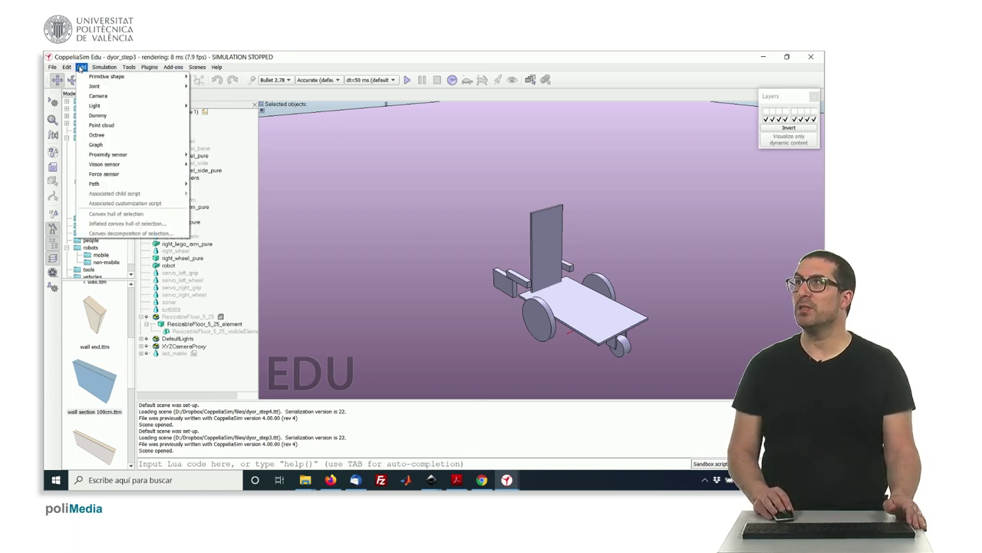
pyautogui.moveTo(101, 89)
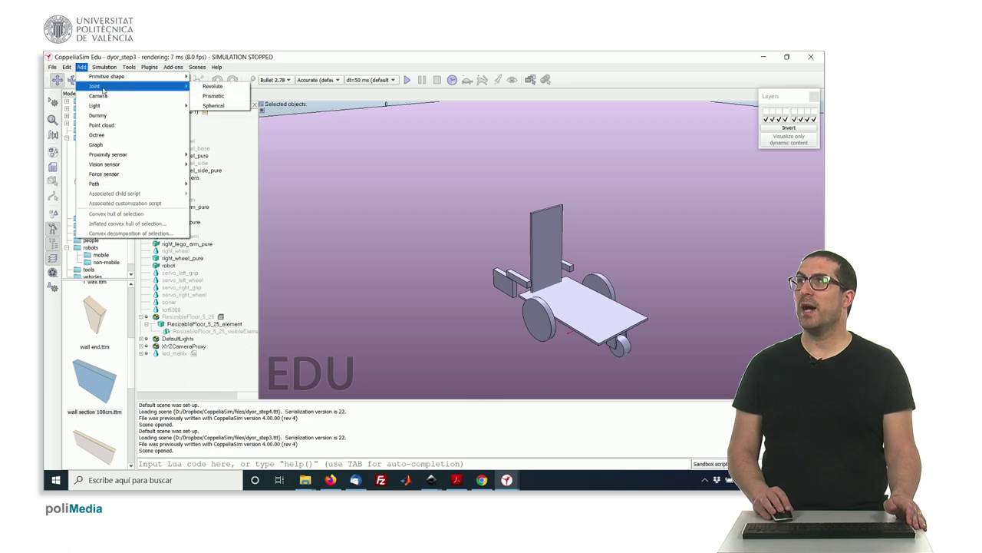
pyautogui.click(215, 87)
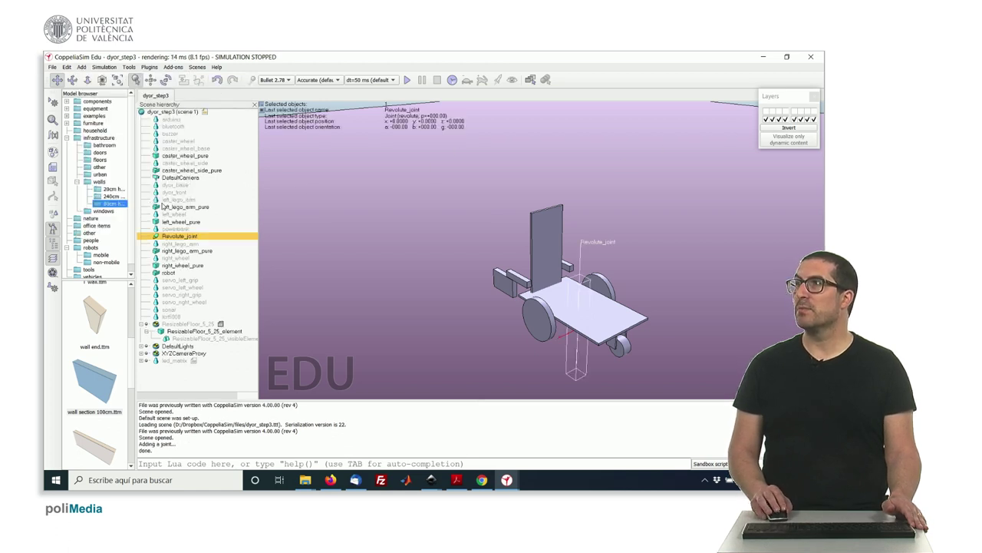
# Step: Switch the revolute joint's camera visibility layer from the second one in the upper row to the second one in the lower row
pyautogui.doubleClick(158, 237)
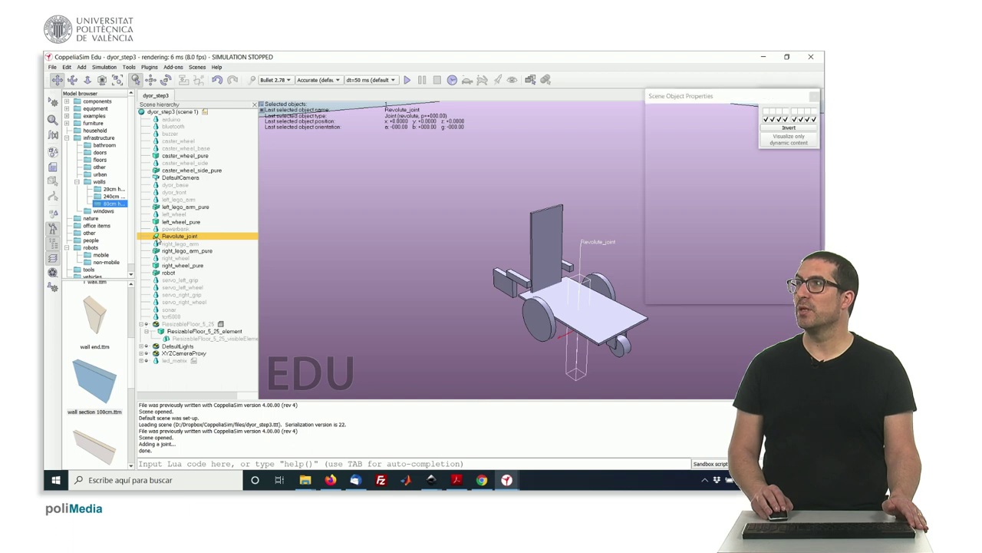
pyautogui.click(795, 111)
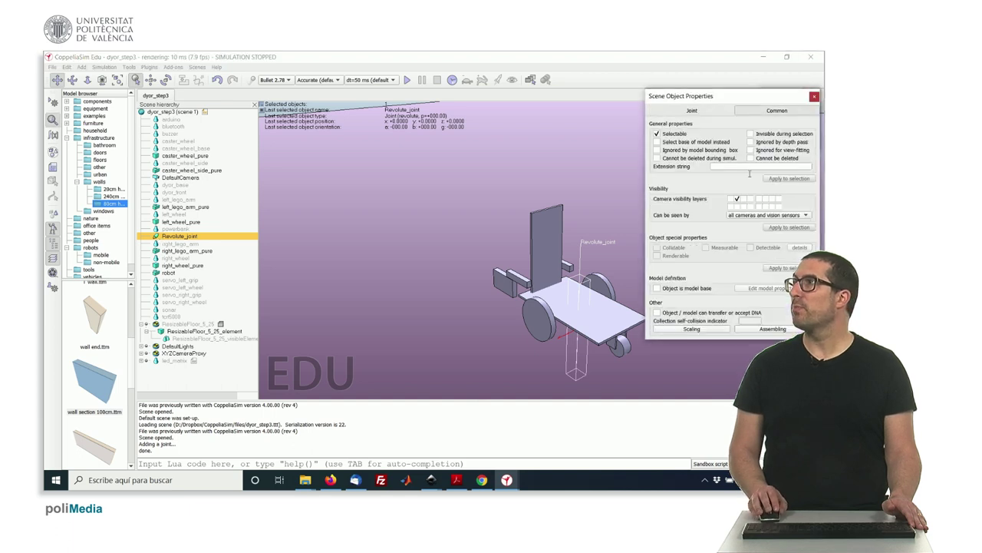
pyautogui.click(737, 207)
pyautogui.click(737, 199)
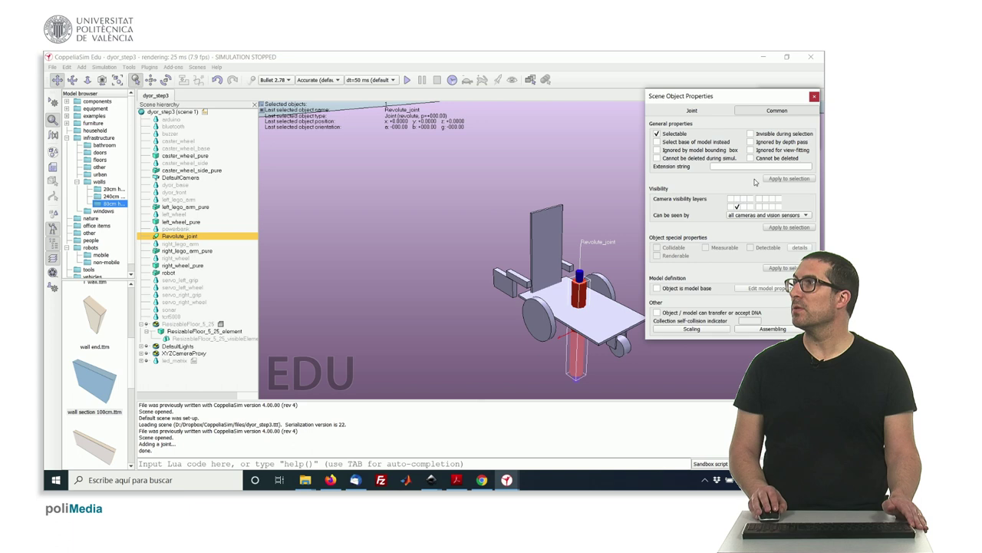
pyautogui.click(814, 96)
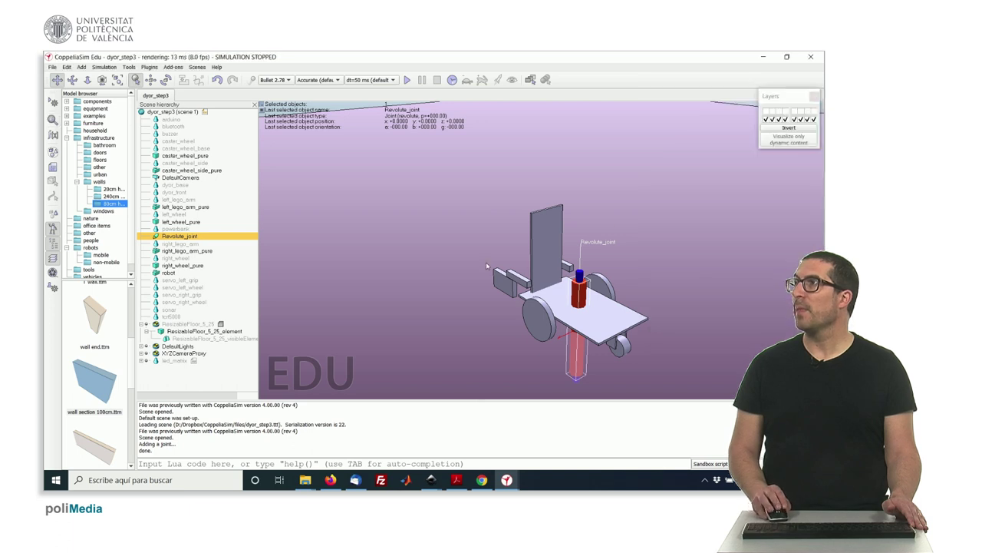
pyautogui.moveTo(486, 262)
pyautogui.mouseDown()
pyautogui.moveTo(501, 252)
pyautogui.moveTo(504, 270)
pyautogui.mouseUp()
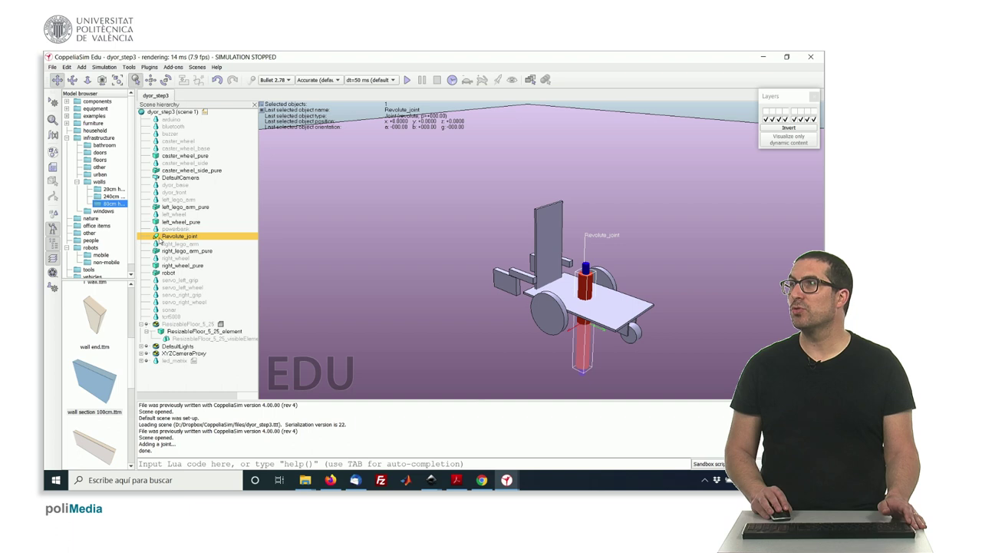
# Step: Set the revolute joint's visual length to 0.015 m and its diameter to 0.010 m
pyautogui.doubleClick(157, 236)
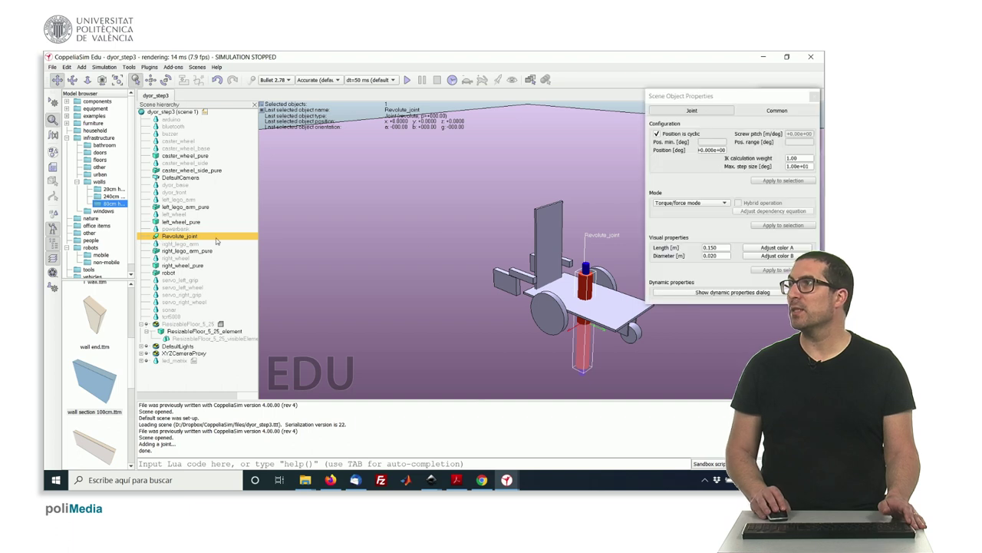
pyautogui.click(707, 248)
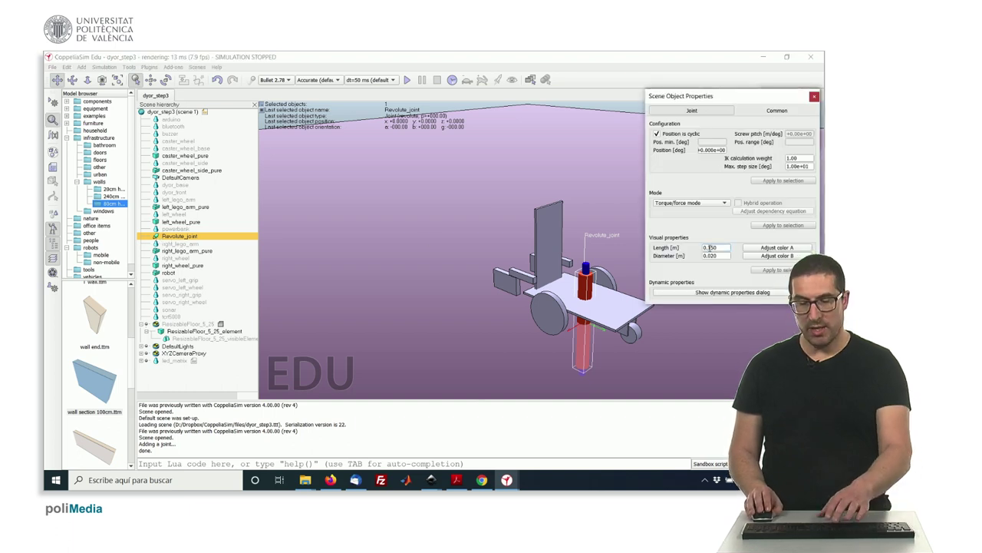
pyautogui.write('0')
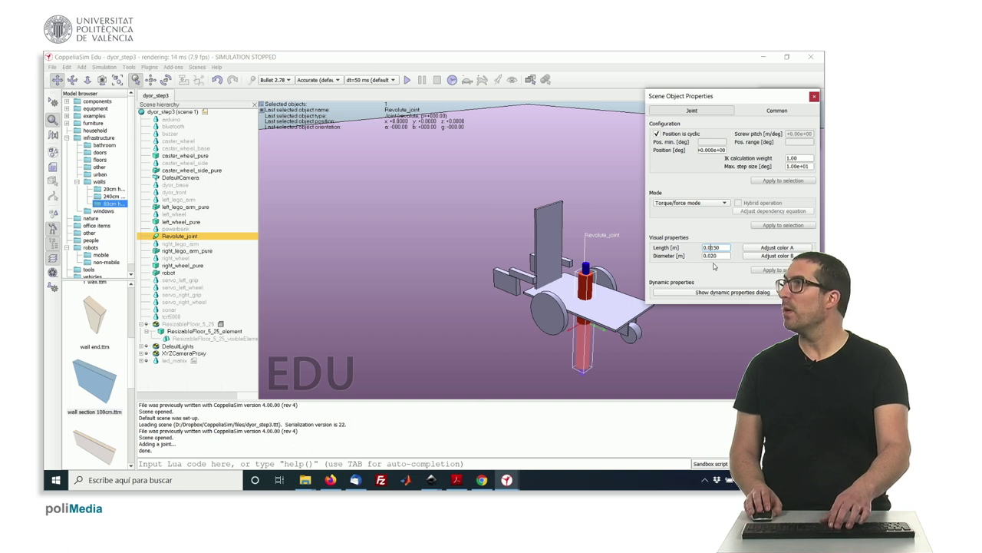
pyautogui.moveTo(713, 256); pyautogui.dragTo(716, 256)
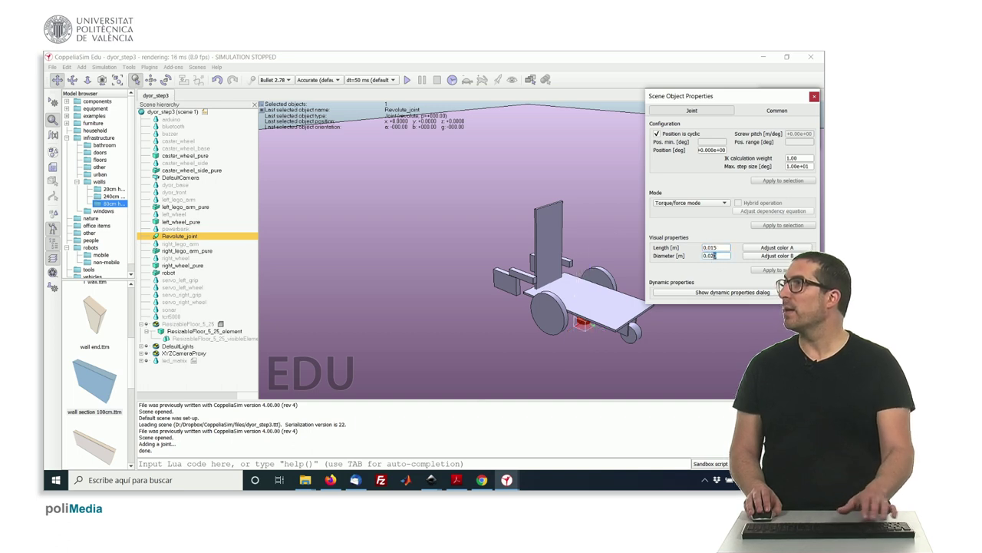
pyautogui.press('BackSpace')
pyautogui.write('10')
pyautogui.click(719, 247)
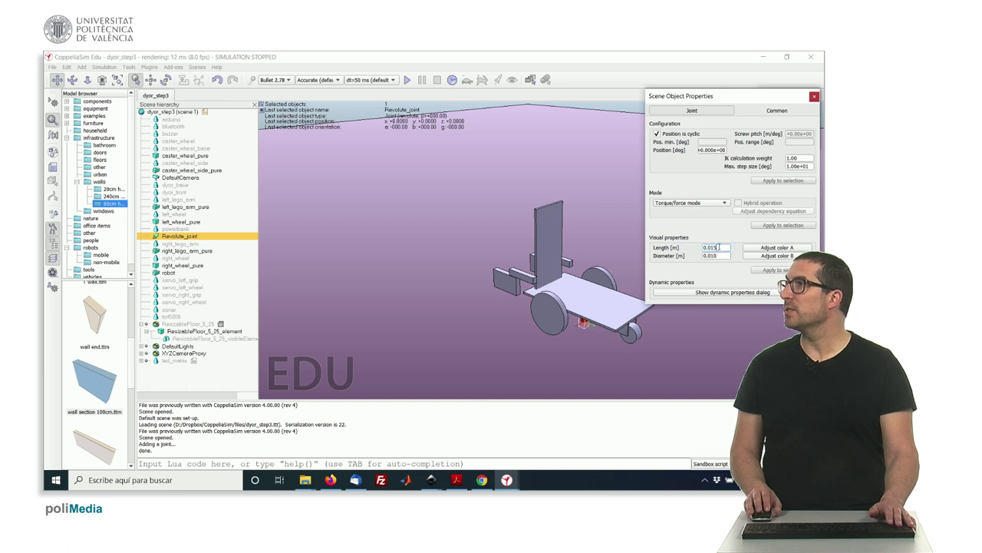
# Step: Reduce the revolute joint's diameter to 0.005 m, inspect the joint up close and close its properties
pyautogui.moveTo(606, 313); pyautogui.dragTo(595, 295, button='middle')
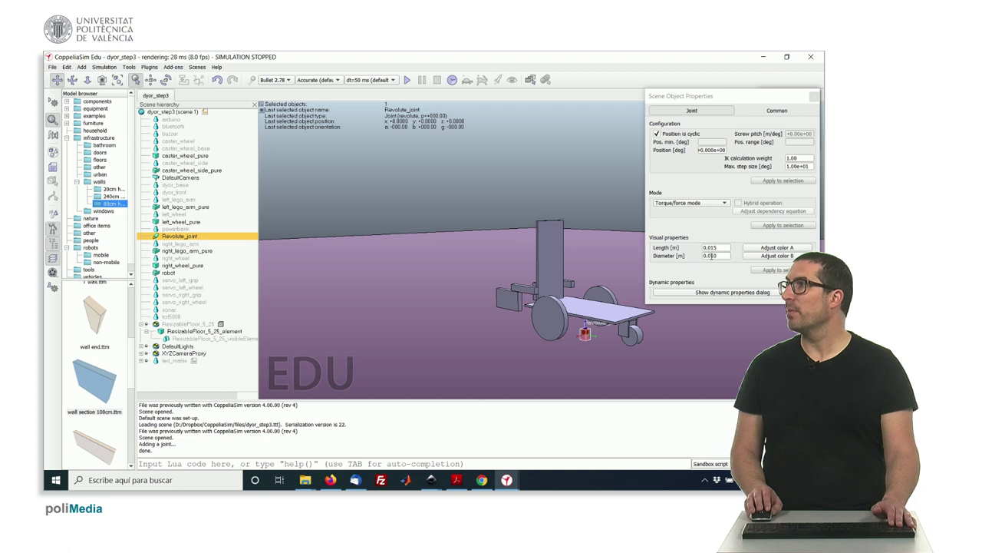
pyautogui.moveTo(712, 256); pyautogui.dragTo(719, 256)
pyautogui.write('05')
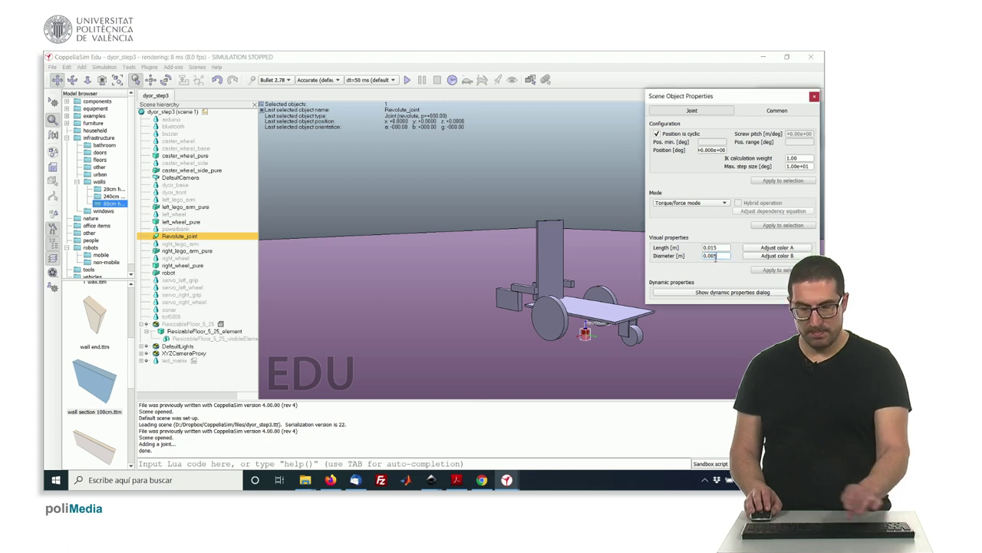
pyautogui.moveTo(603, 319); pyautogui.dragTo(616, 325, button='middle')
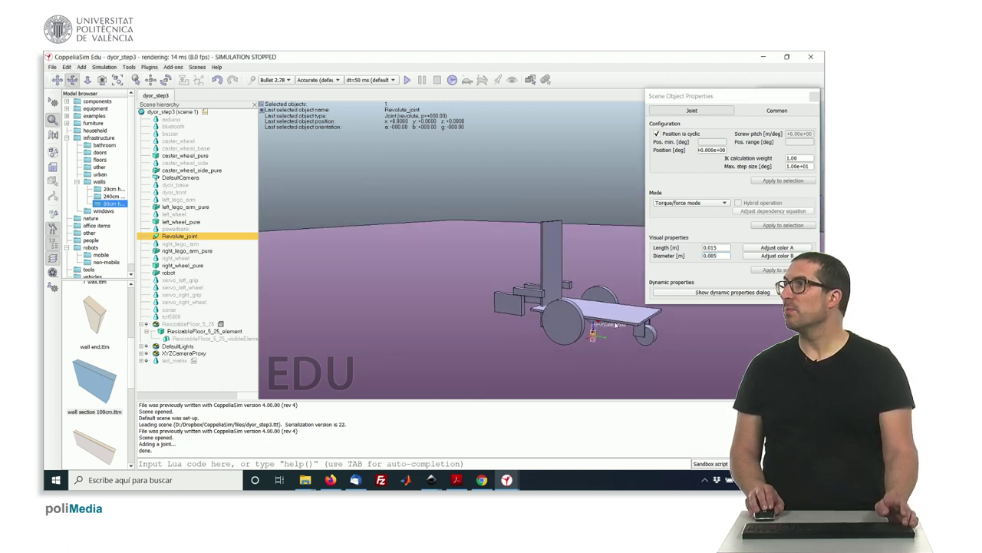
pyautogui.moveTo(616, 324); pyautogui.dragTo(606, 328, button='right')
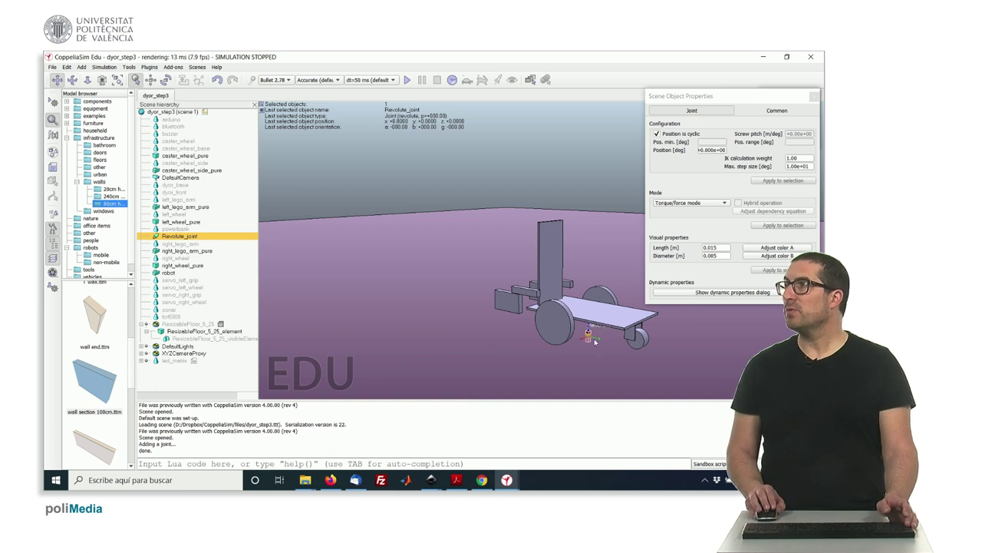
pyautogui.scroll(2, 594, 338)
pyautogui.moveTo(601, 352)
pyautogui.mouseDown(button='middle')
pyautogui.moveTo(599, 335)
pyautogui.moveTo(599, 346)
pyautogui.mouseUp(button='middle')
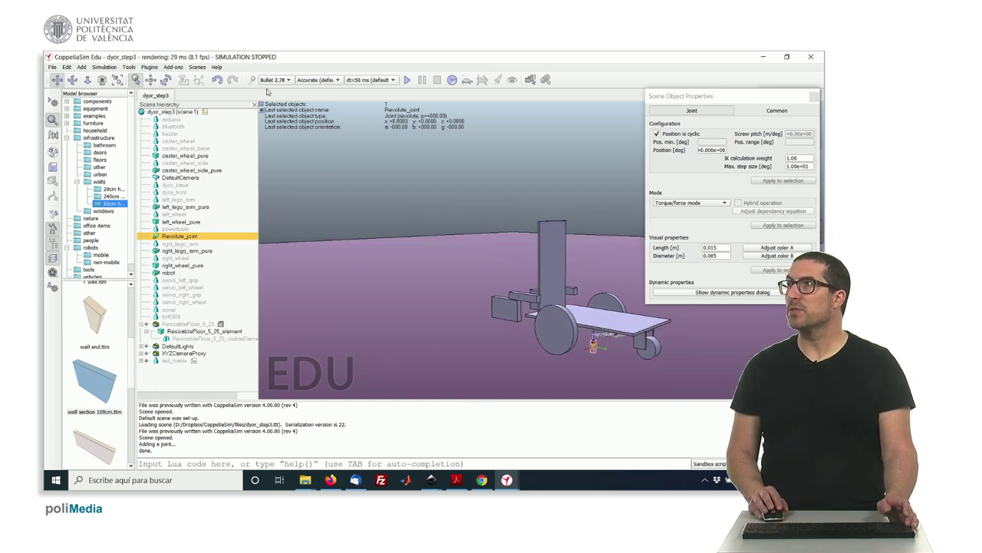
pyautogui.click(116, 80)
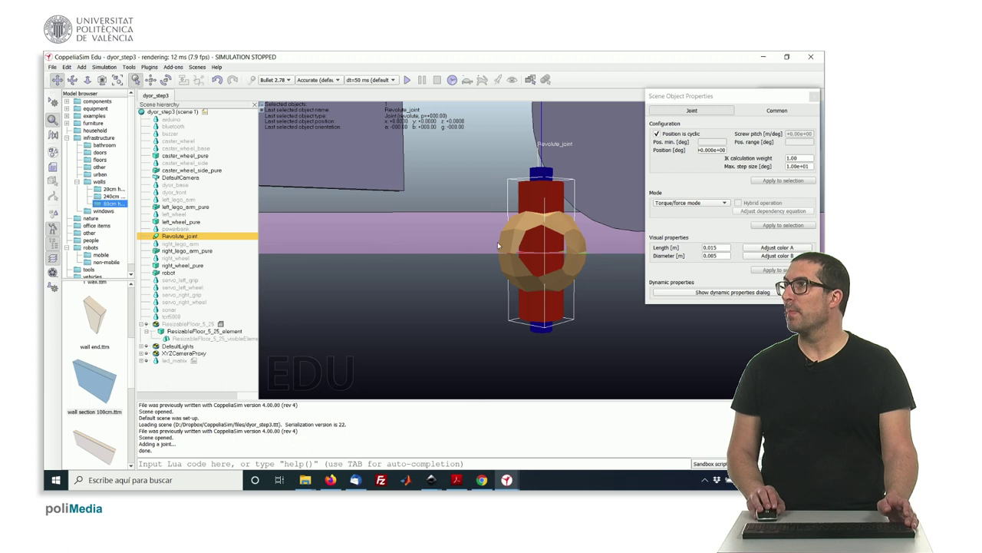
pyautogui.scroll(-5, 497, 242)
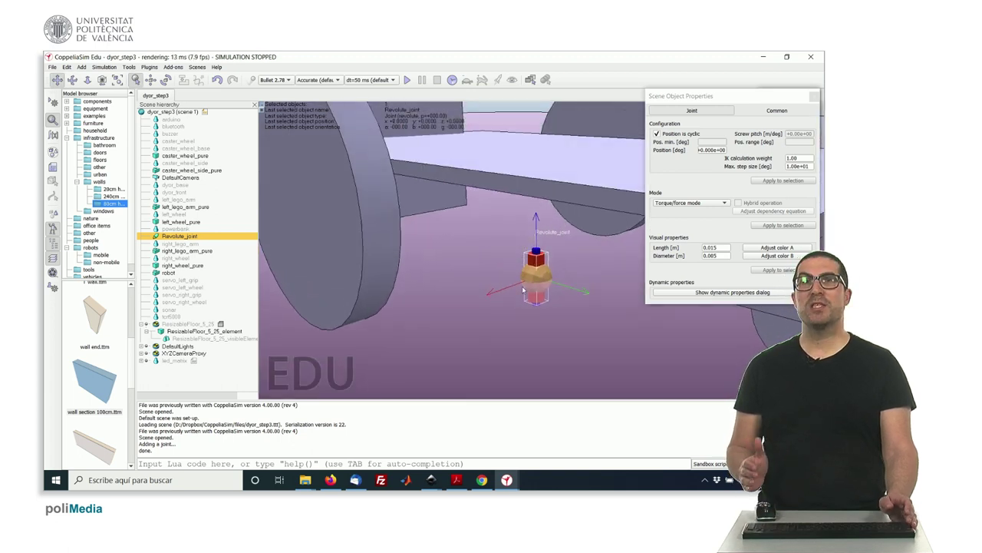
pyautogui.moveTo(524, 290); pyautogui.dragTo(373, 215, button='middle')
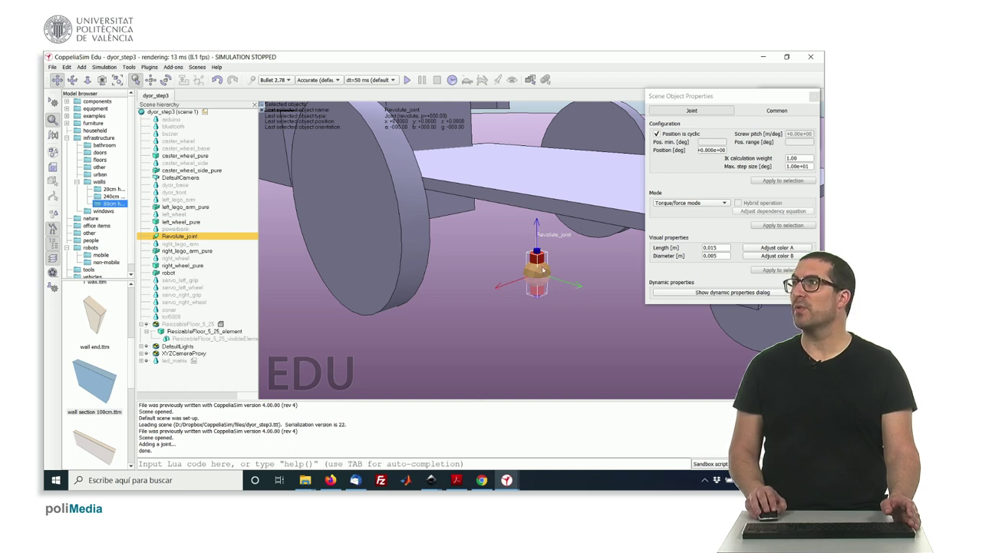
pyautogui.click(815, 96)
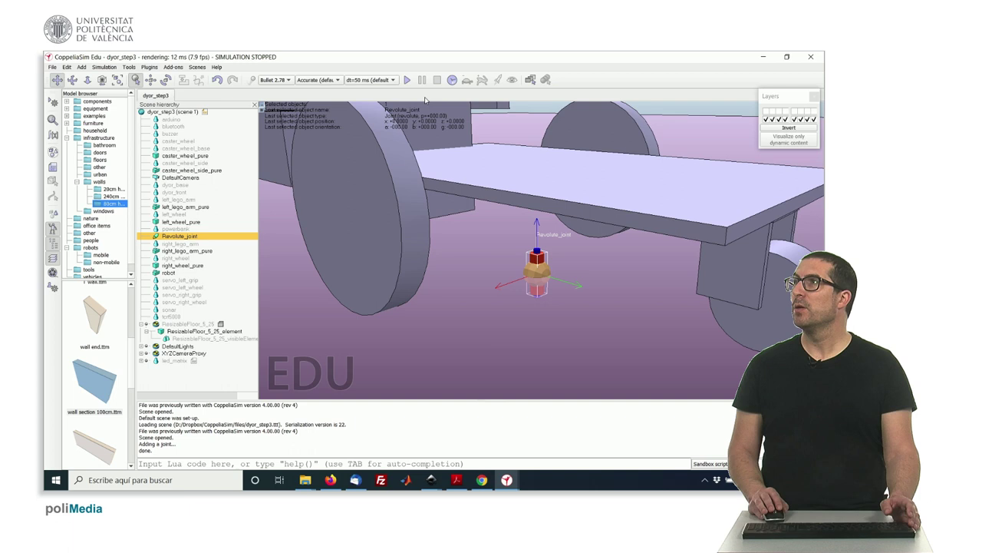
# Step: Rotate the revolute joint 90 degrees around the Y axis of its own frame
pyautogui.click(166, 80)
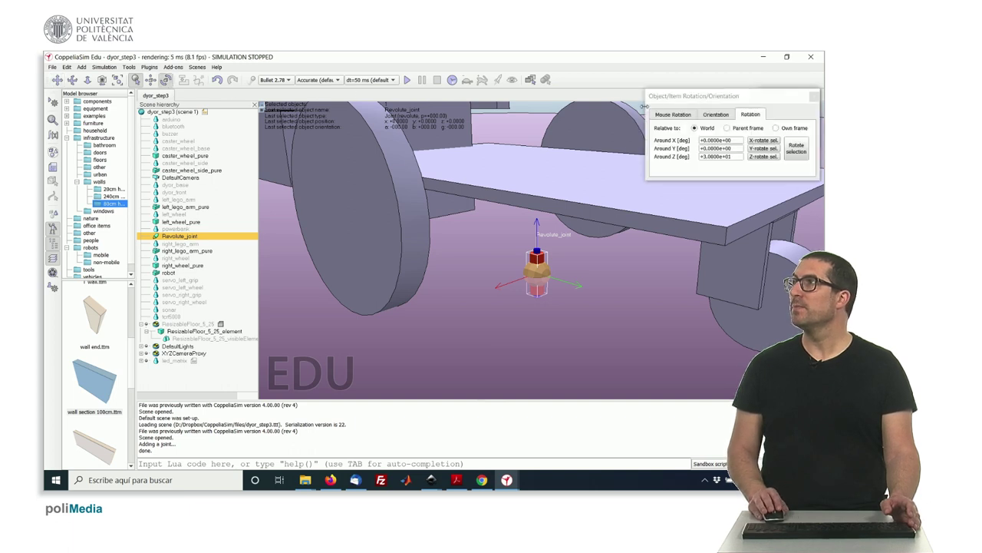
pyautogui.click(781, 132)
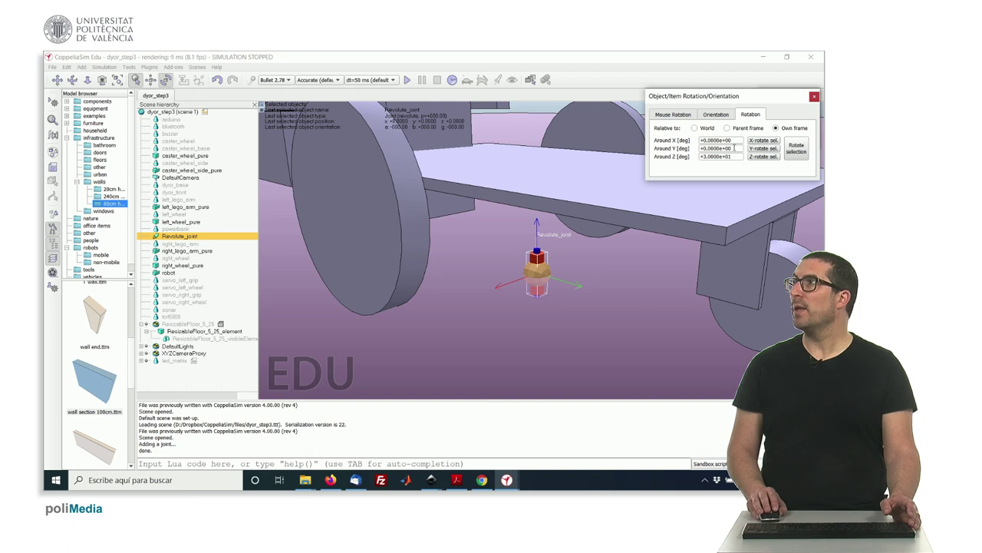
pyautogui.moveTo(735, 148); pyautogui.dragTo(672, 149)
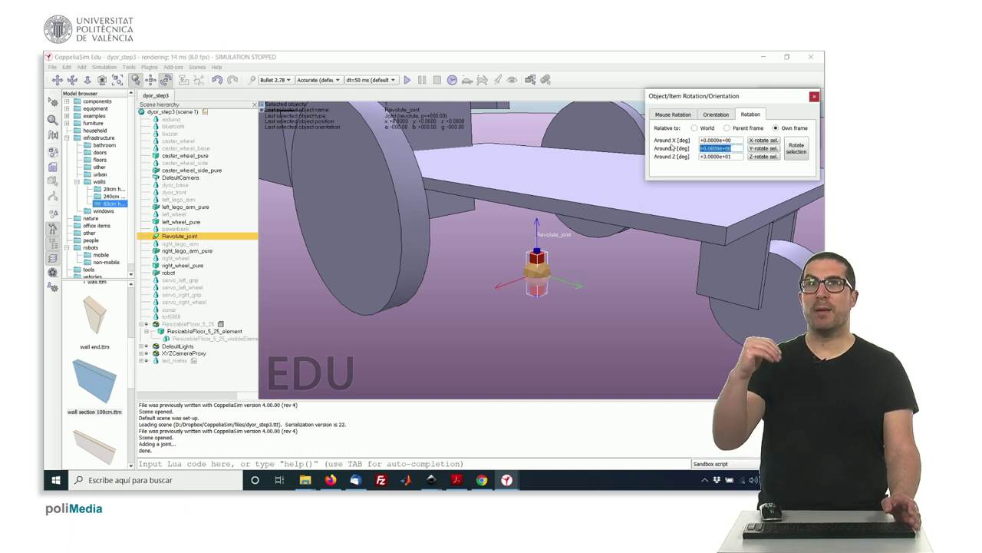
pyautogui.write('90')
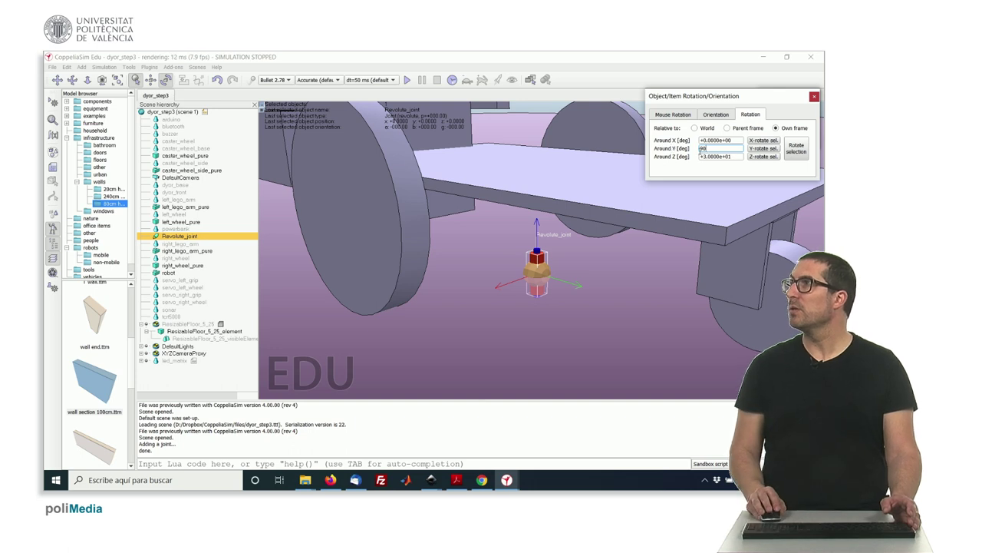
pyautogui.click(705, 157)
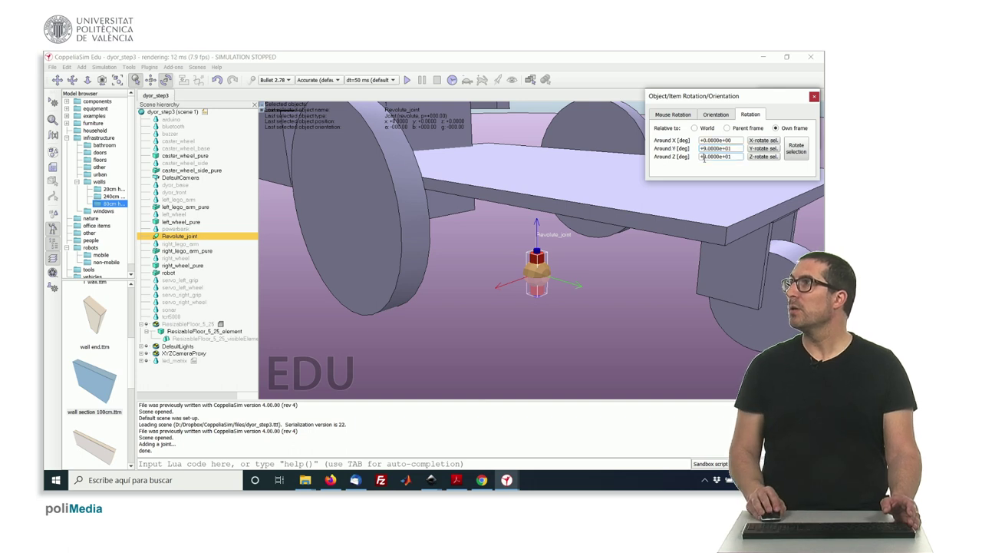
pyautogui.click(763, 148)
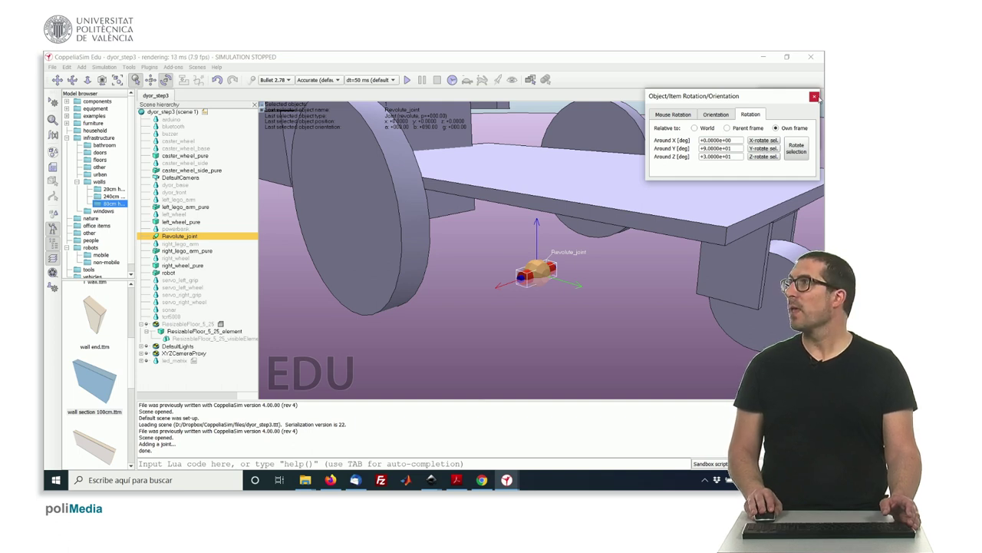
pyautogui.click(814, 96)
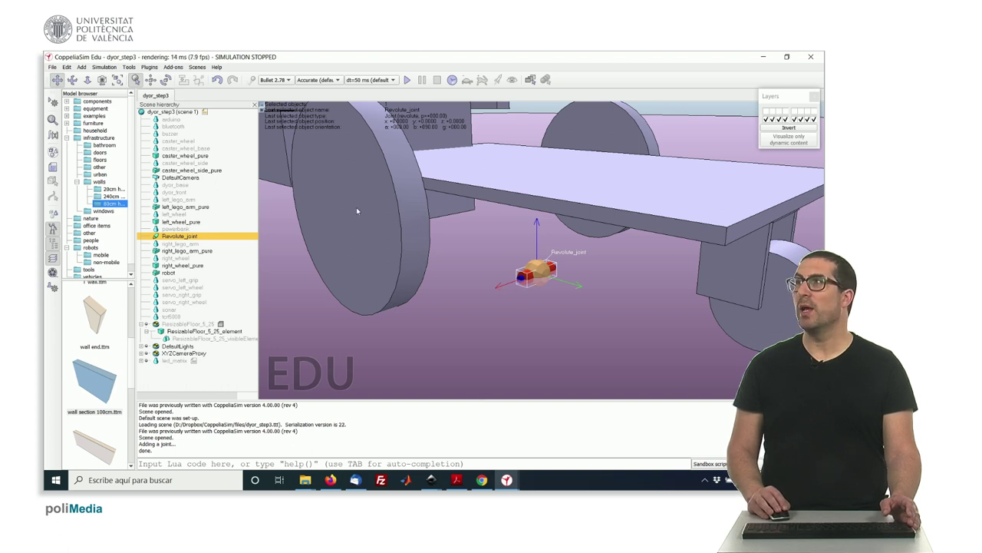
# Step: Align the revolute joint with left_wheel_pure by applying the wheel's world Y and Z coordinates to it
pyautogui.moveTo(356, 207); pyautogui.dragTo(499, 247)
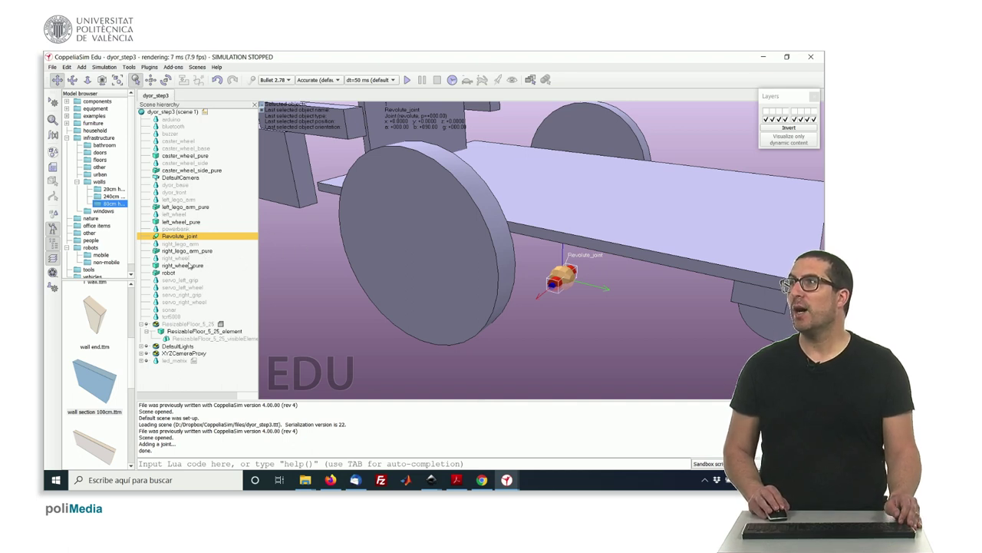
pyautogui.keyDown('ctrl'); pyautogui.click(412, 253); pyautogui.keyUp('ctrl')
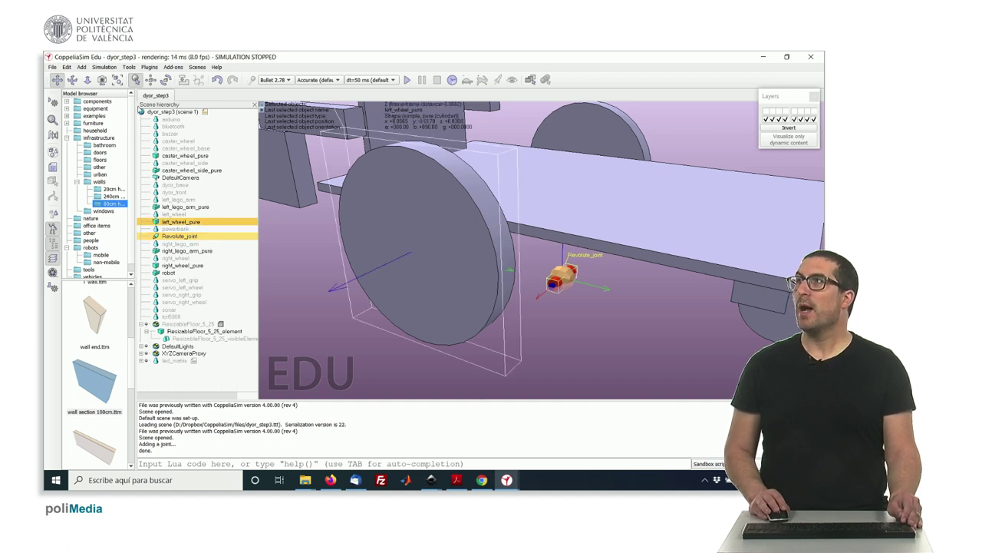
pyautogui.click(152, 80)
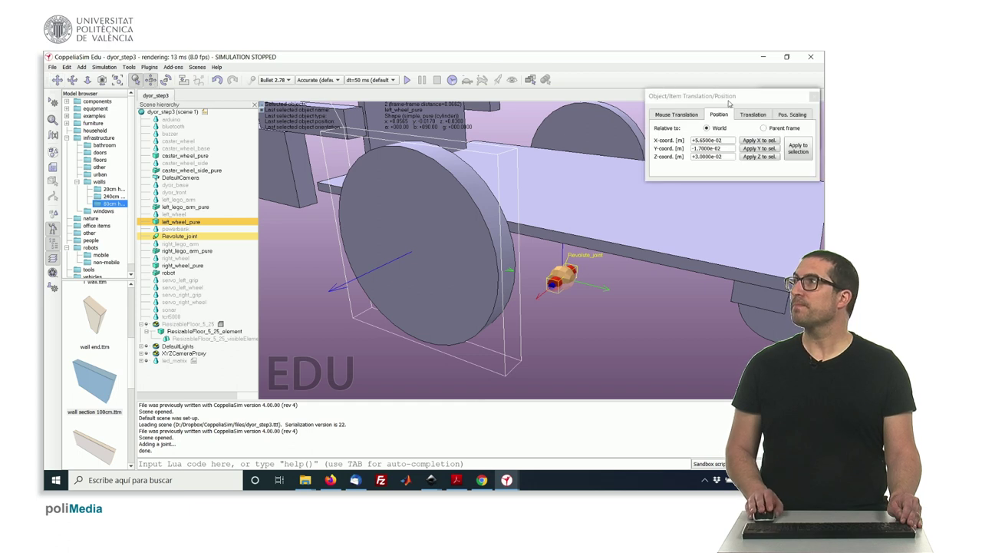
pyautogui.click(756, 148)
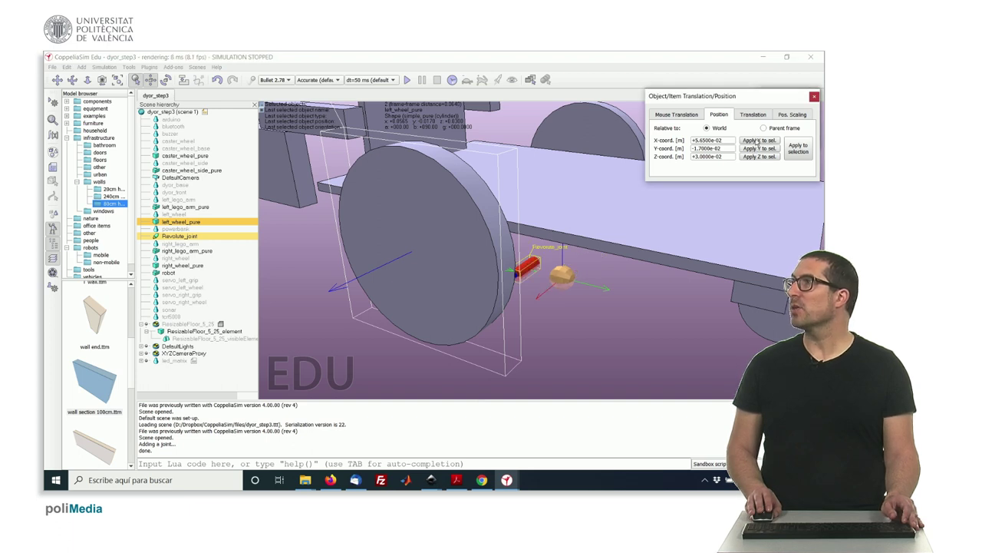
pyautogui.click(758, 159)
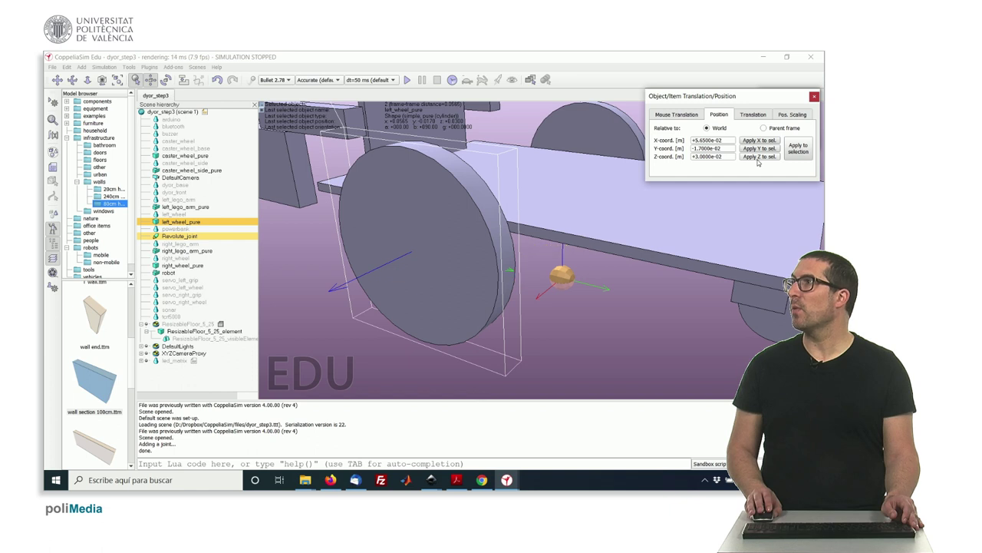
# Step: Apply left_wheel_pure's world X coordinate to the revolute joint as well and close the position settings
pyautogui.click(761, 141)
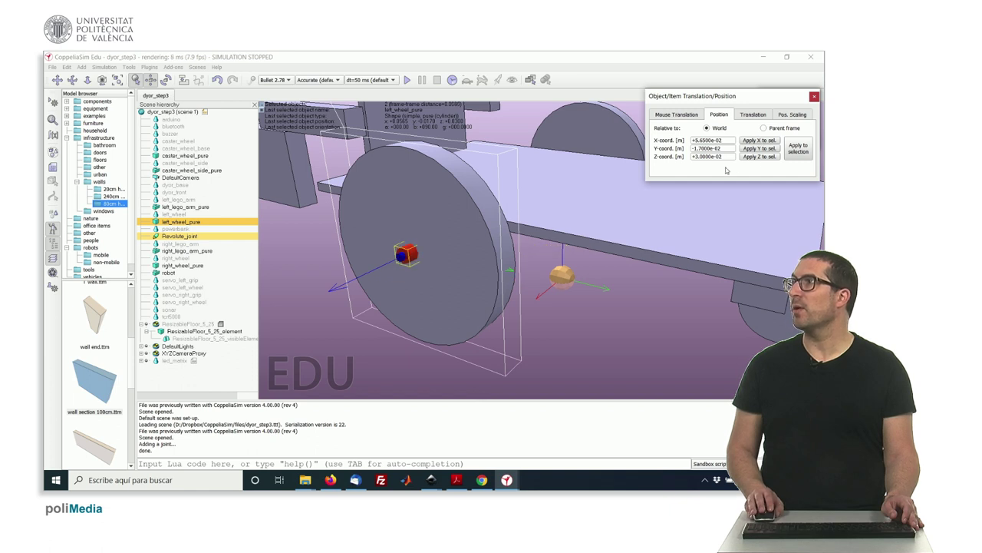
pyautogui.click(797, 155)
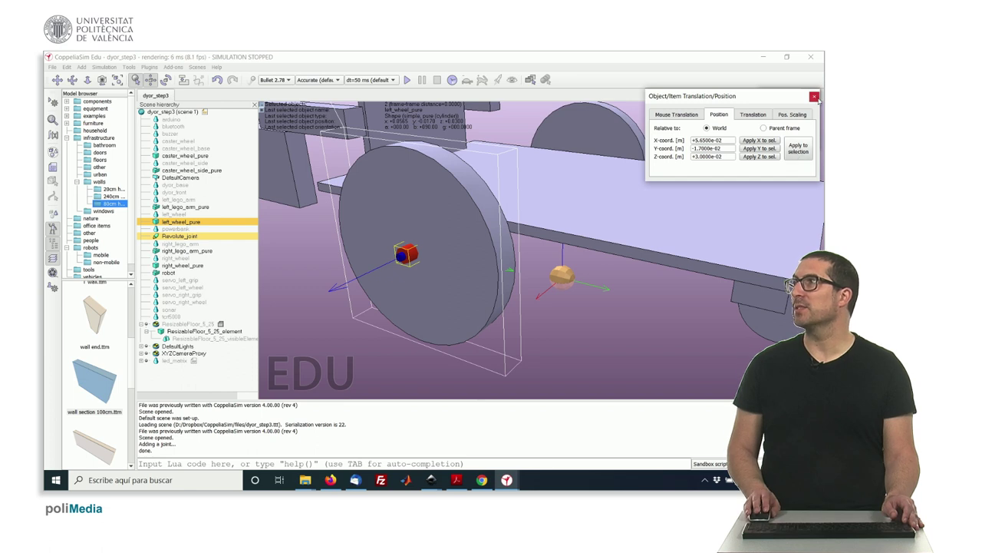
pyautogui.click(814, 96)
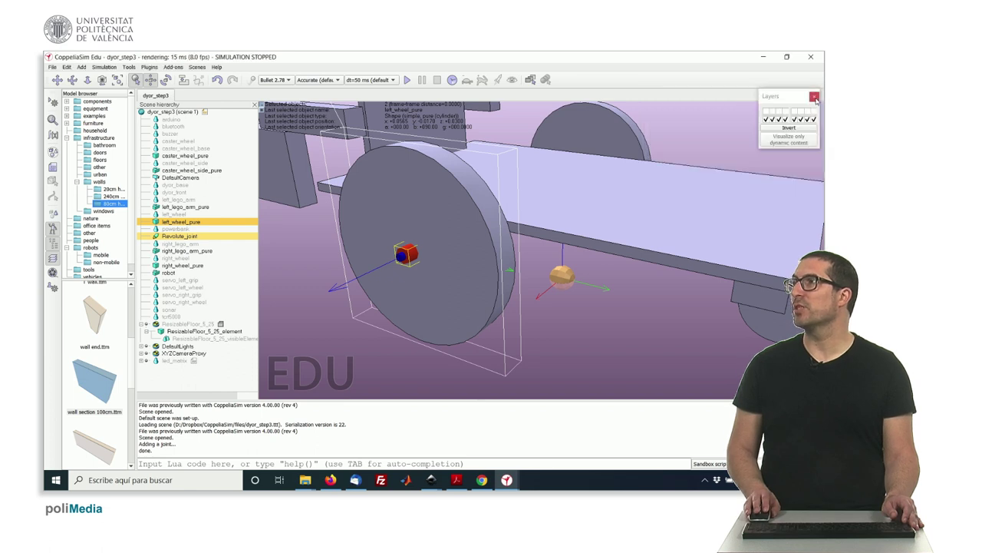
# Step: Add a second revolute joint to the scene for the caster wheel
pyautogui.click(614, 293)
pyautogui.moveTo(613, 293); pyautogui.dragTo(661, 279, button='middle')
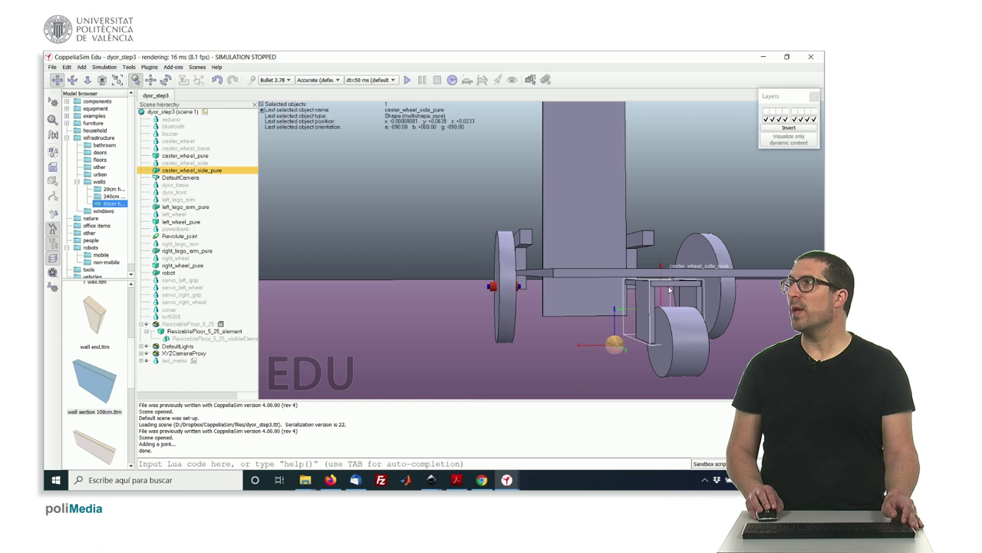
pyautogui.moveTo(669, 290); pyautogui.dragTo(384, 212, button='middle')
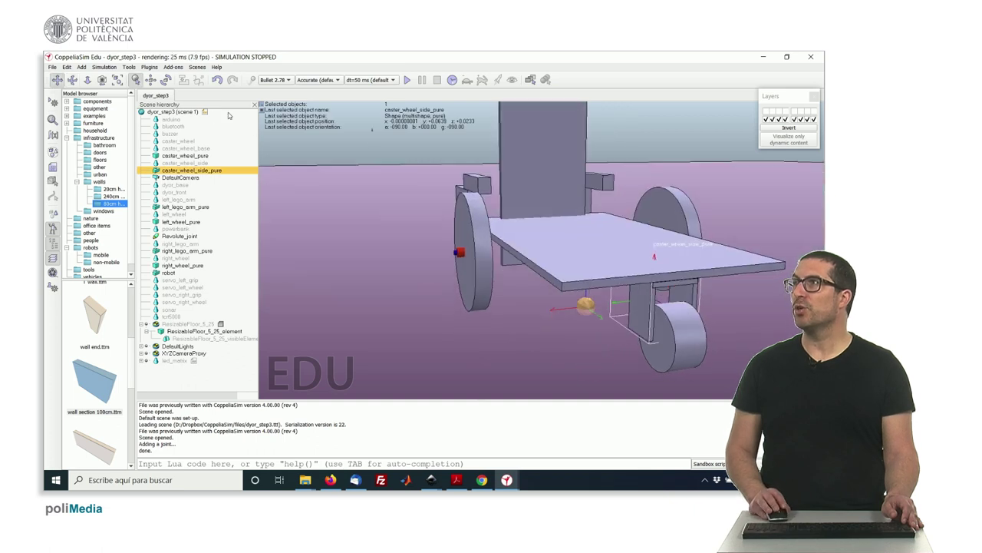
pyautogui.click(81, 66)
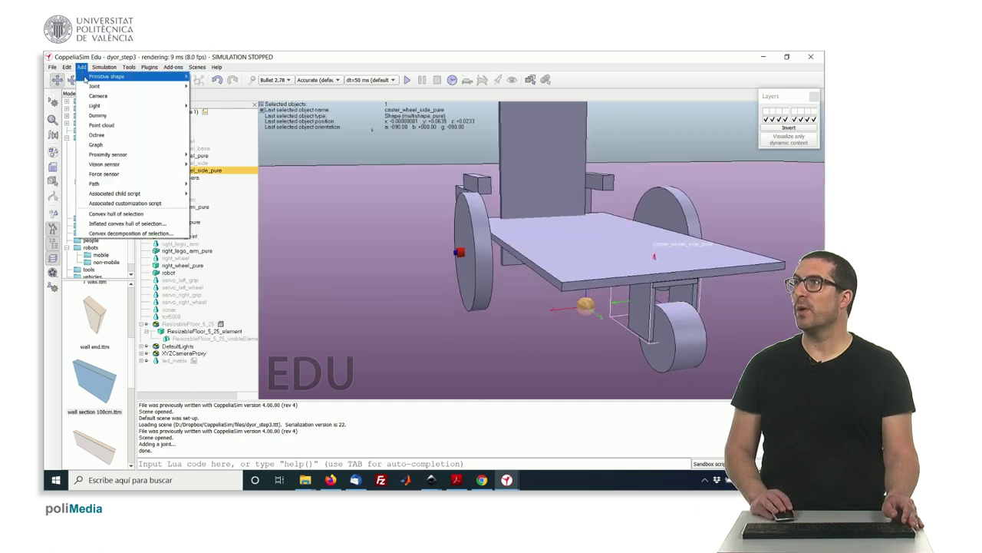
pyautogui.moveTo(115, 77)
pyautogui.moveTo(154, 87)
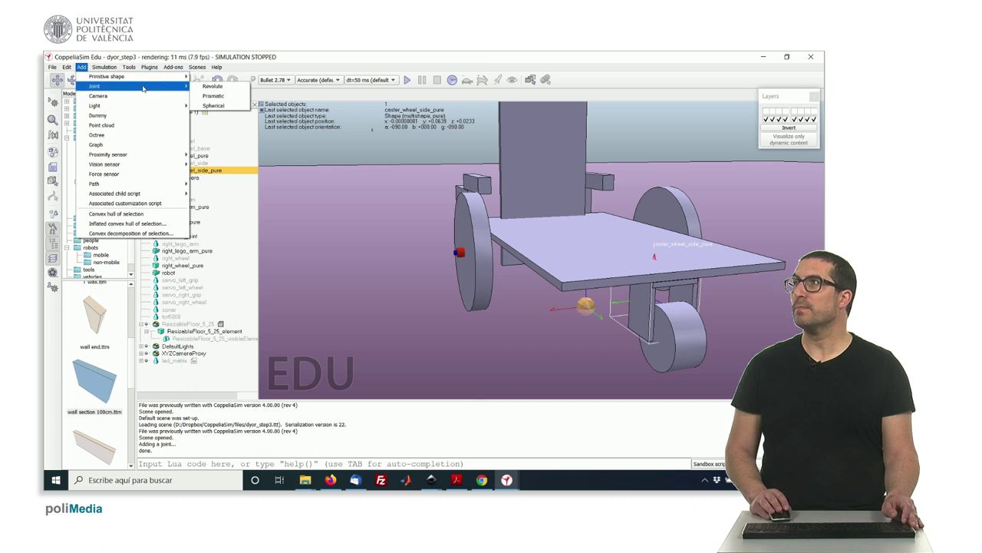
pyautogui.click(215, 88)
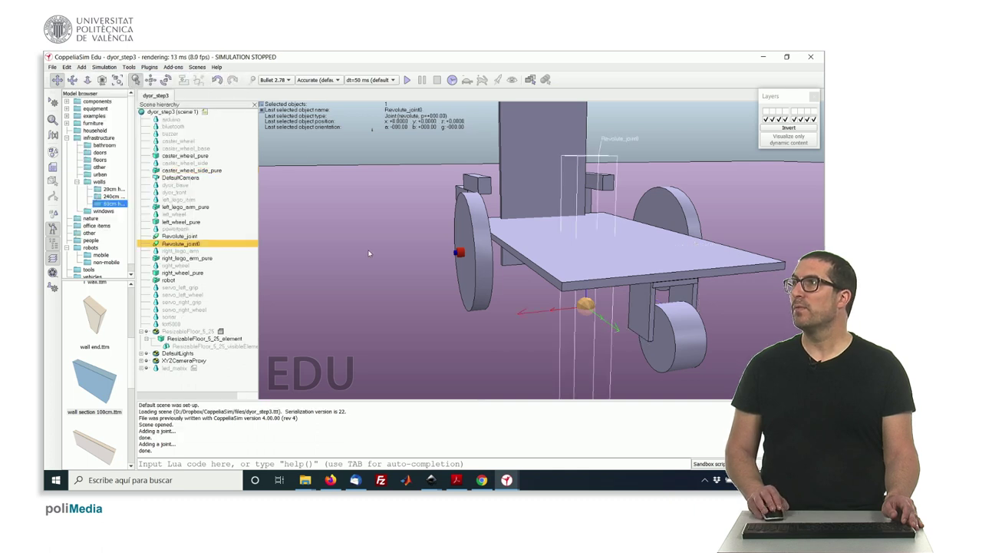
# Step: Move the new revolute joint from its current camera visibility layer to the layer directly below it in the second row
pyautogui.moveTo(445, 263); pyautogui.dragTo(459, 256, button='middle')
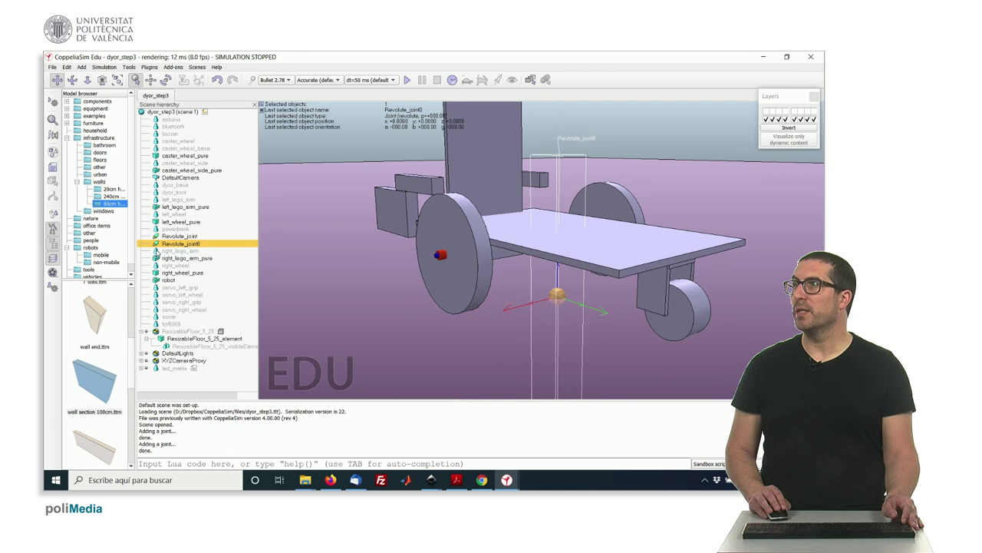
pyautogui.doubleClick(156, 244)
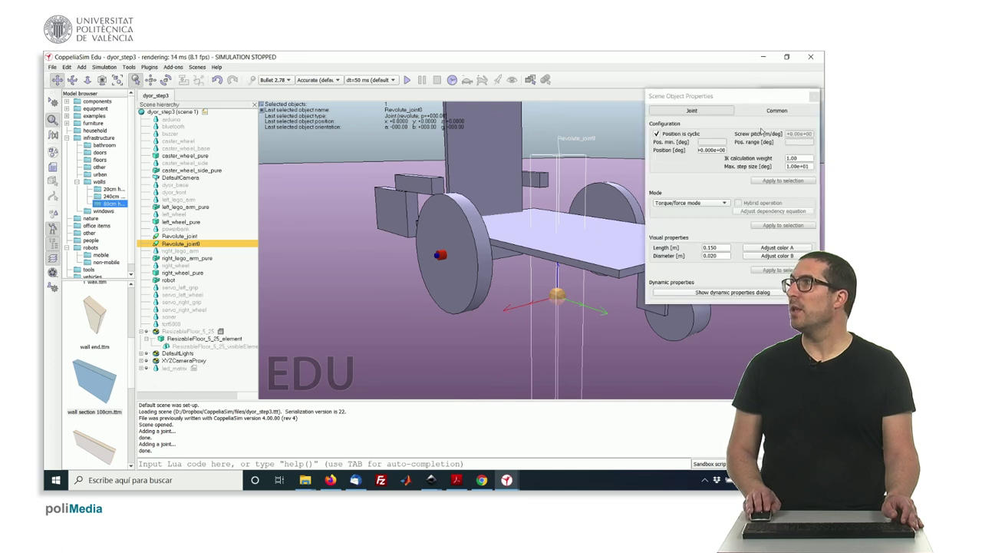
pyautogui.click(775, 111)
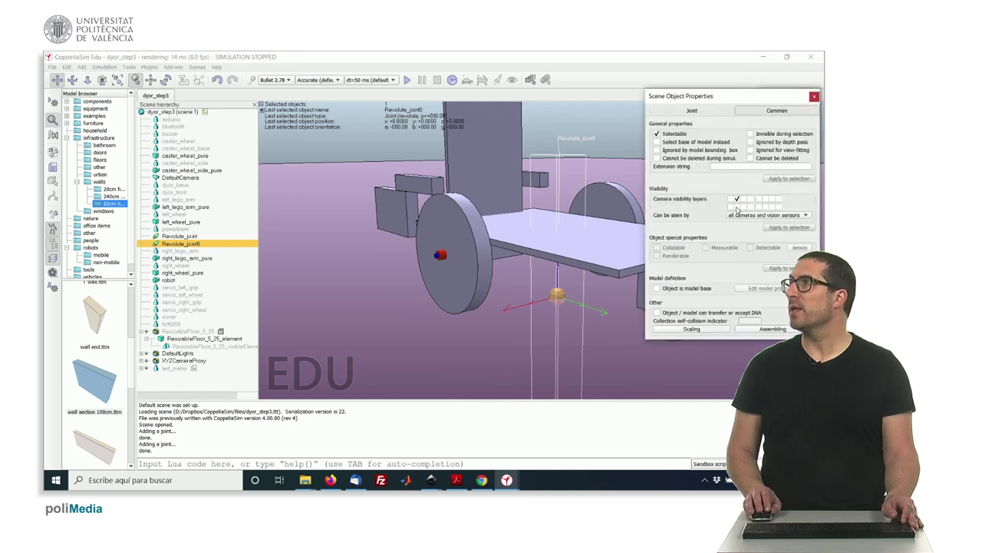
pyautogui.click(737, 200)
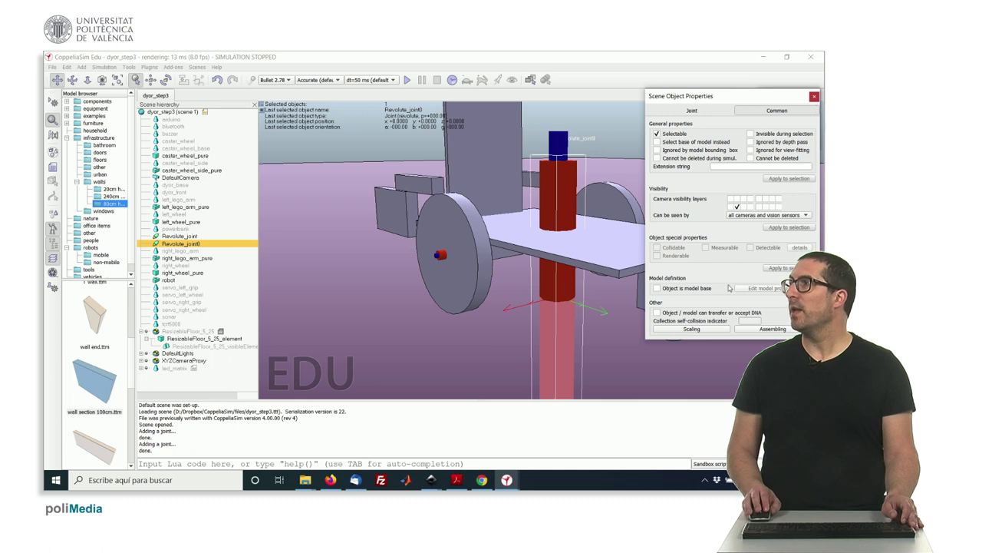
# Step: Set the new revolute joint's visual length to 0.015 m and diameter to 0.005 m, and close its properties
pyautogui.click(708, 111)
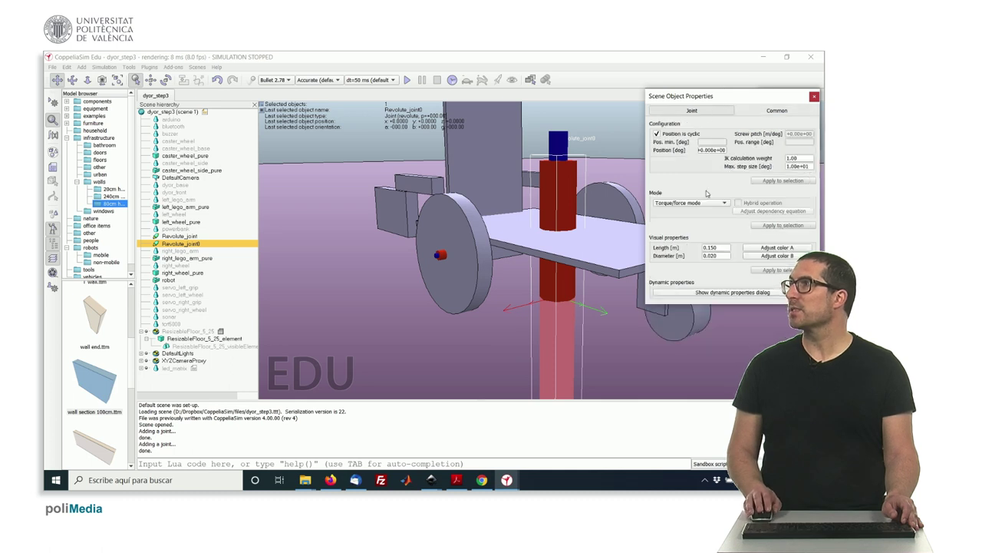
pyautogui.click(709, 248)
pyautogui.write('0')
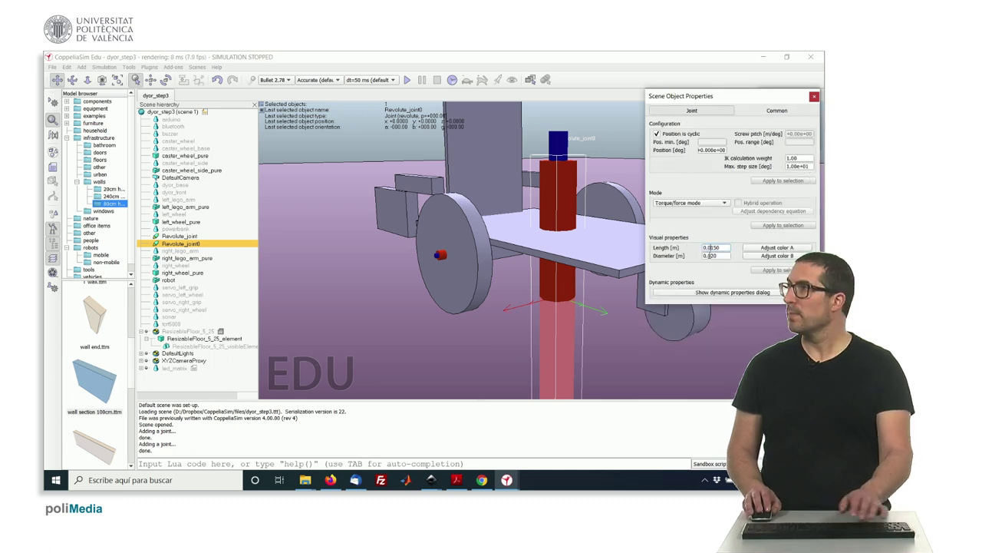
pyautogui.click(718, 255)
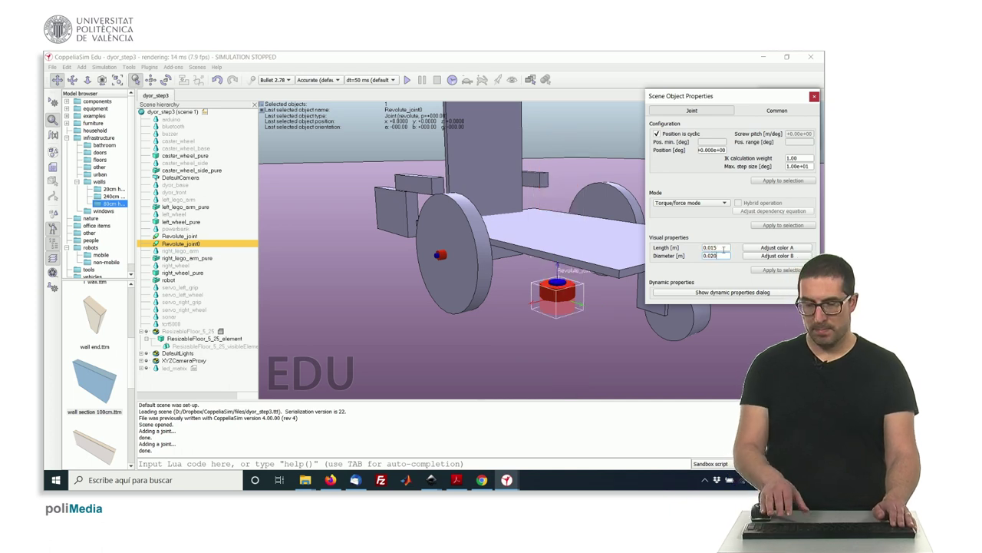
pyautogui.press('BackSpace')
pyautogui.press('BackSpace')
pyautogui.write('05')
pyautogui.press('Return')
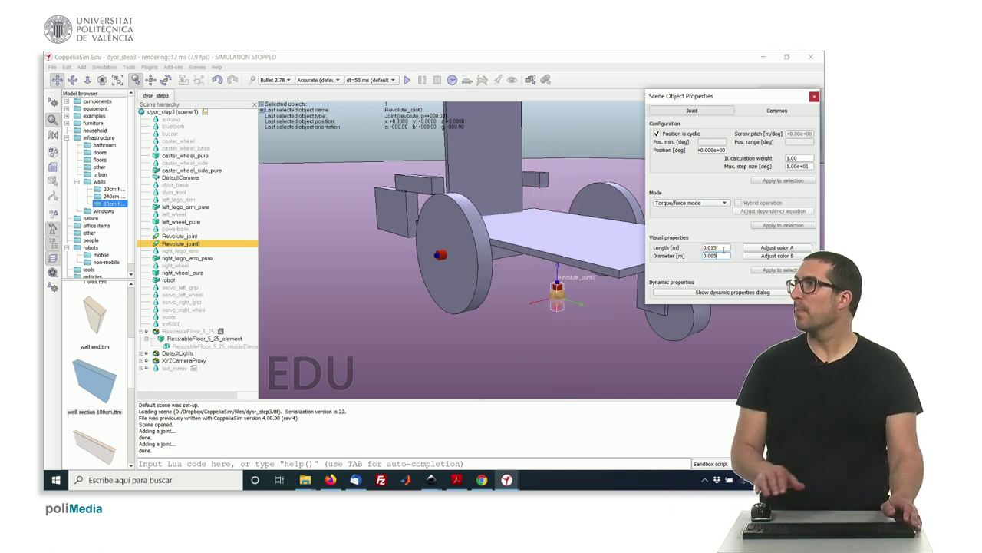
pyautogui.click(814, 97)
# Step: Apply caster_wheel_side_pure's full world position to the new revolute joint and inspect its placement beneath the platform
pyautogui.moveTo(651, 297); pyautogui.dragTo(634, 297, button='middle')
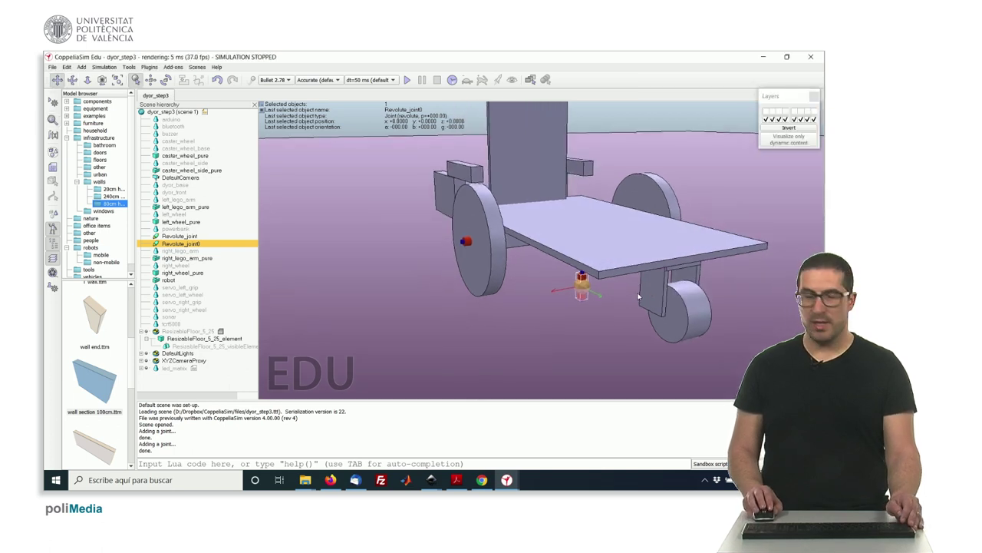
pyautogui.keyDown('ctrl'); pyautogui.click(657, 284); pyautogui.keyUp('ctrl')
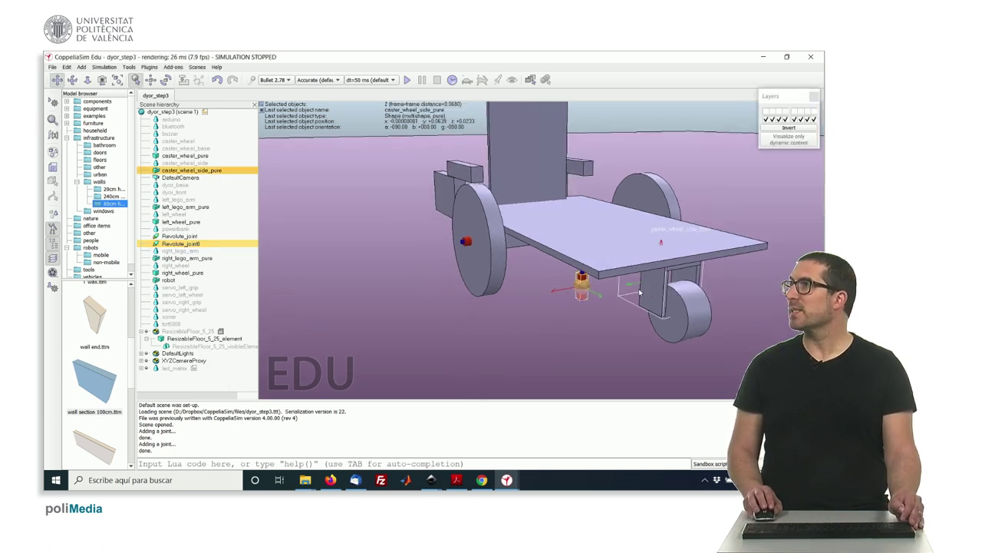
pyautogui.moveTo(656, 285); pyautogui.dragTo(617, 296, button='middle')
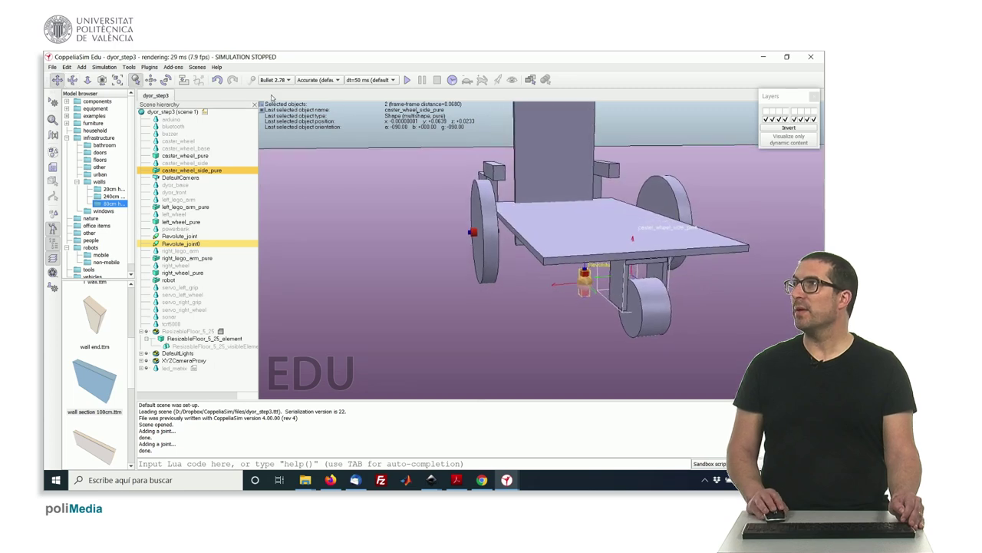
pyautogui.click(150, 79)
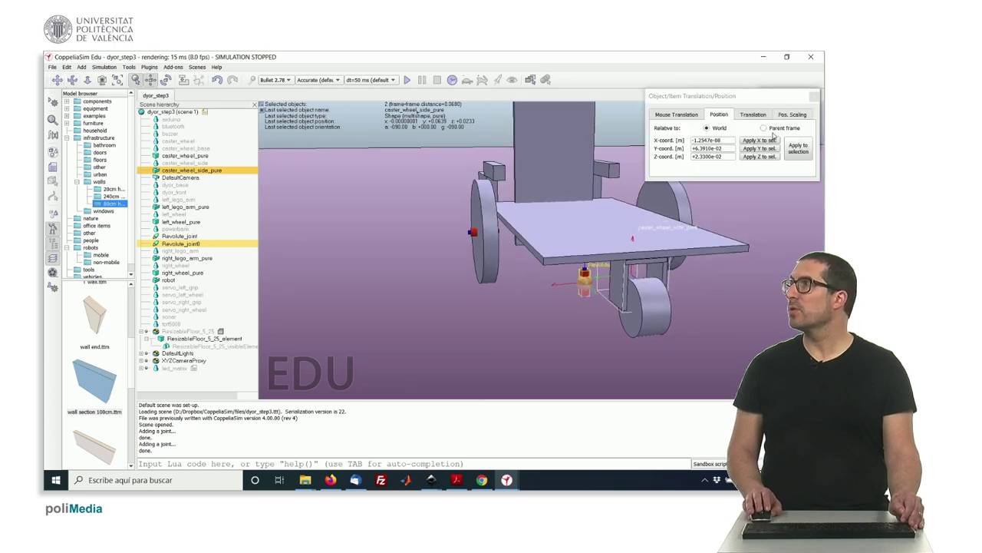
pyautogui.click(798, 151)
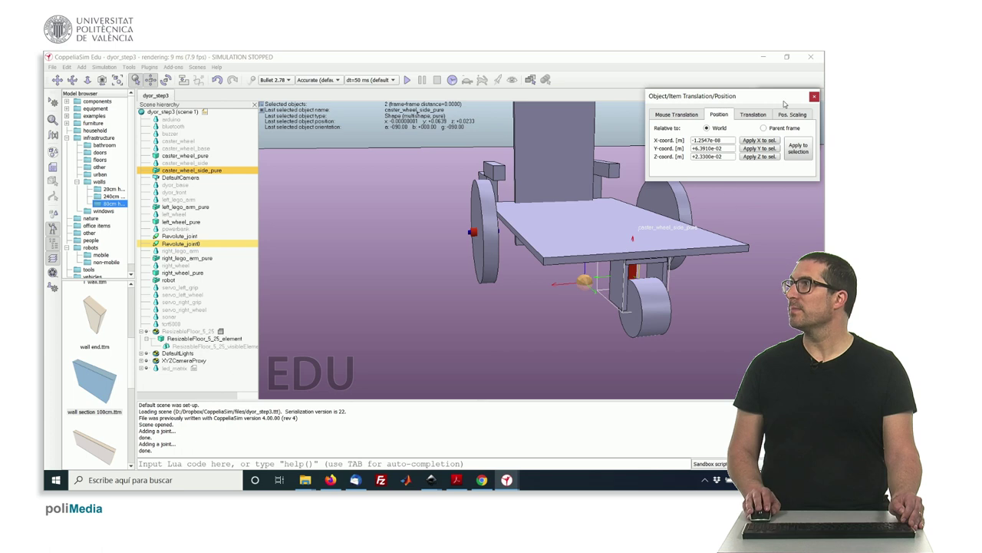
pyautogui.click(814, 96)
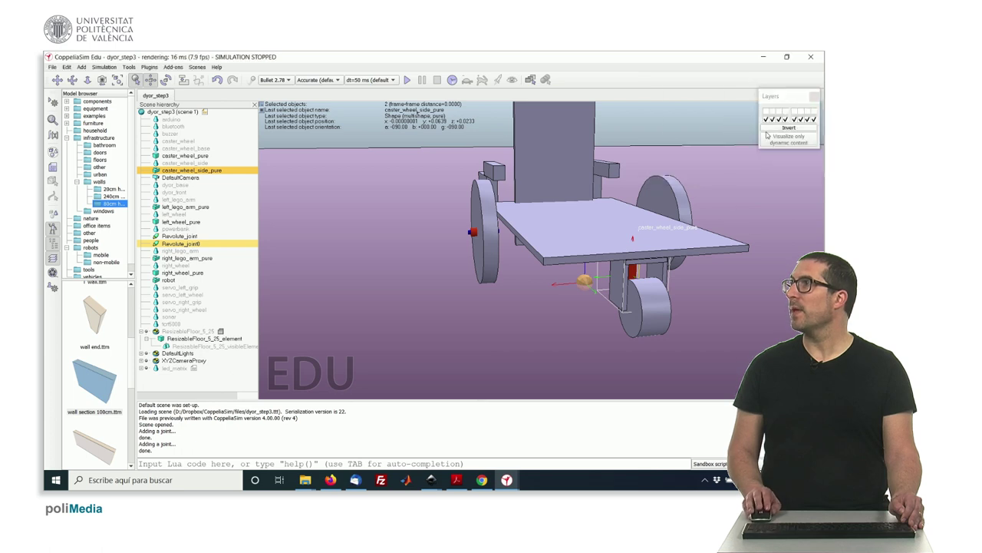
pyautogui.click(816, 96)
pyautogui.moveTo(662, 216); pyautogui.dragTo(645, 203, button='middle')
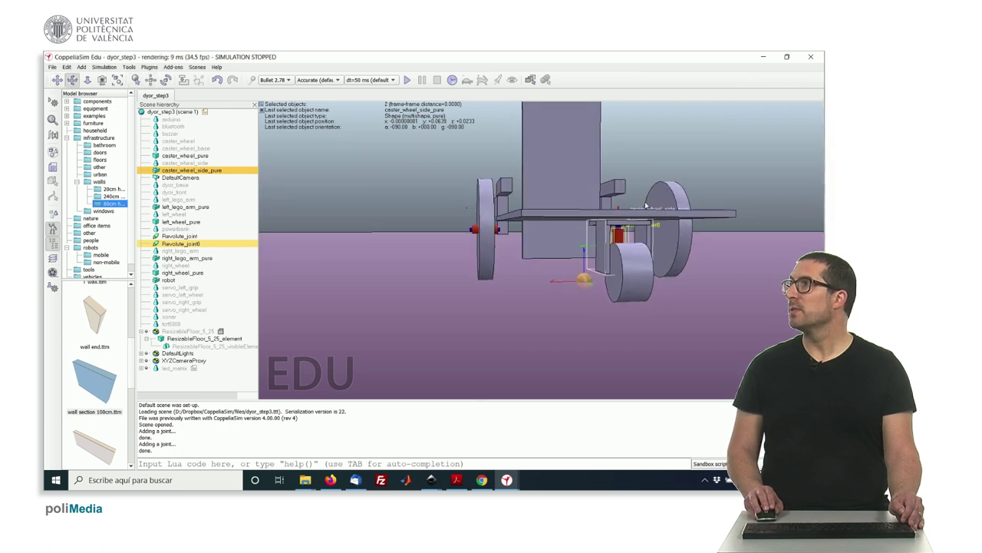
pyautogui.moveTo(645, 206); pyautogui.dragTo(651, 277)
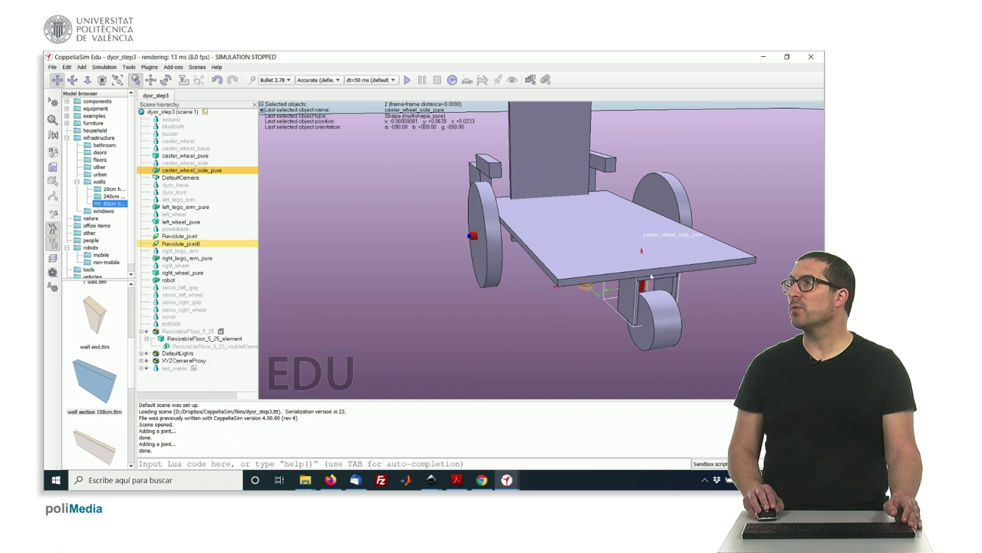
pyautogui.moveTo(614, 310); pyautogui.dragTo(510, 221)
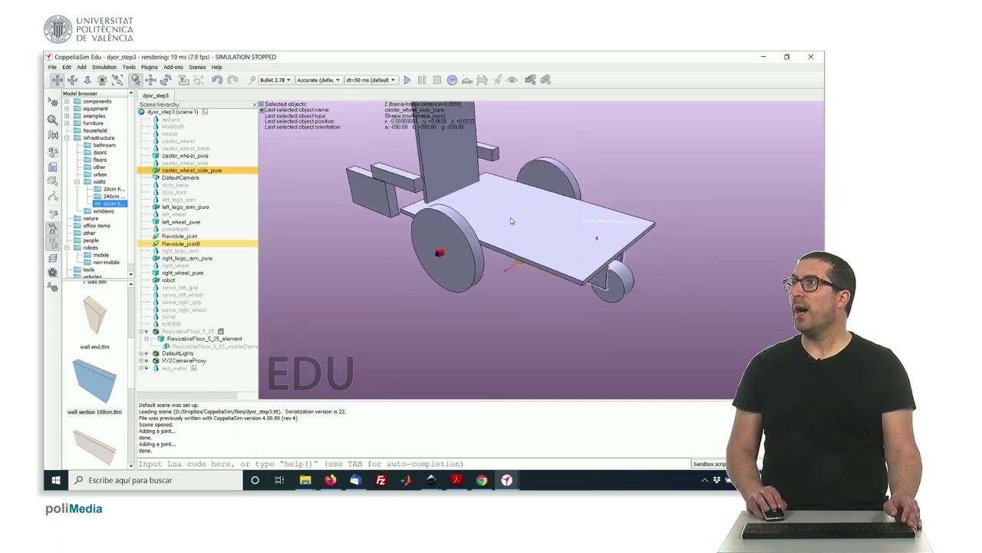
# Step: Invert the visible layers to show the detailed robot model and select the left gripper servo, servo_left_grip
pyautogui.click(53, 259)
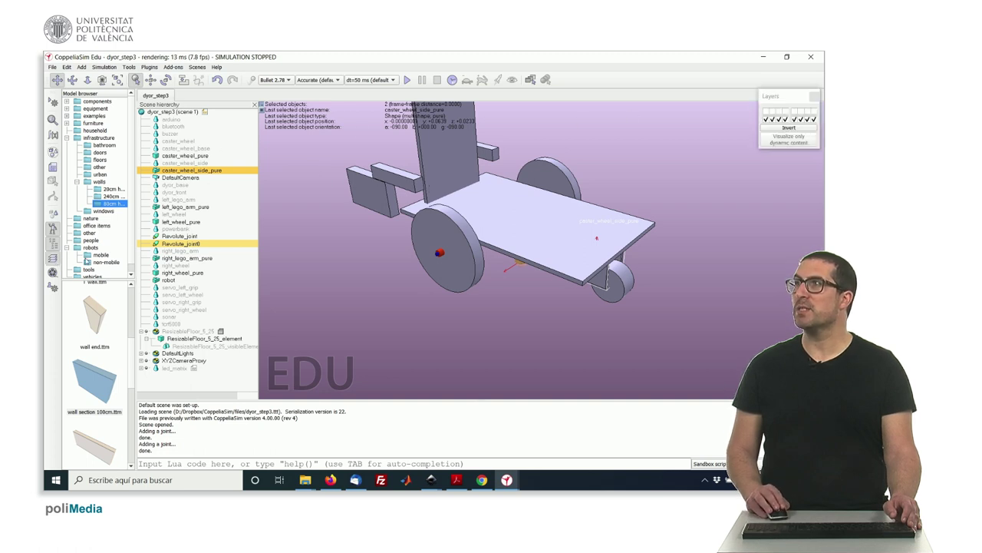
pyautogui.click(790, 128)
pyautogui.moveTo(497, 175); pyautogui.dragTo(509, 197, button='middle')
pyautogui.scroll(3, 509, 197)
pyautogui.moveTo(445, 208); pyautogui.dragTo(370, 207)
pyautogui.click(370, 207)
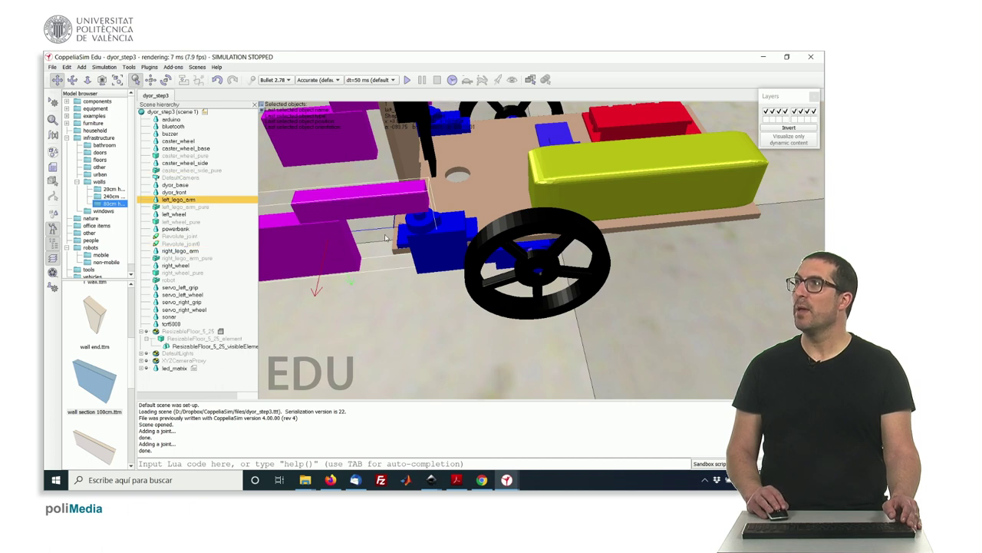
pyautogui.moveTo(443, 233); pyautogui.dragTo(422, 218)
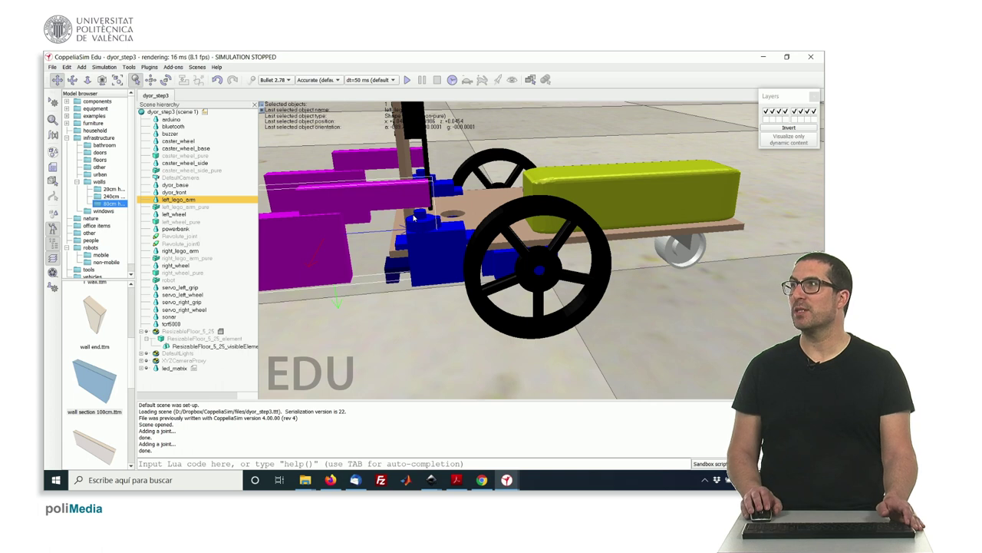
pyautogui.click(426, 253)
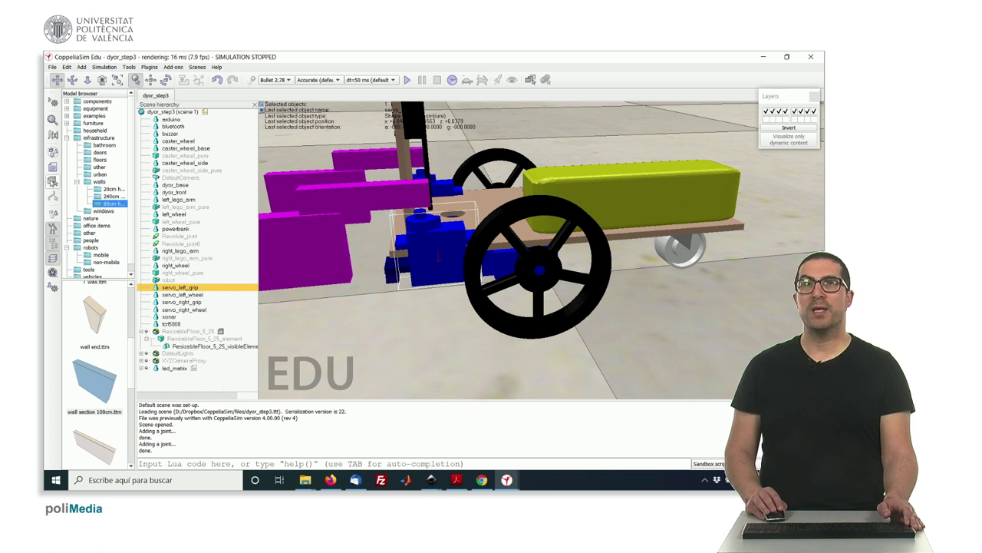
# Step: Open servo_left_grip in triangle edit mode and select the triangles of the small shaft on top of the servo
pyautogui.click(52, 182)
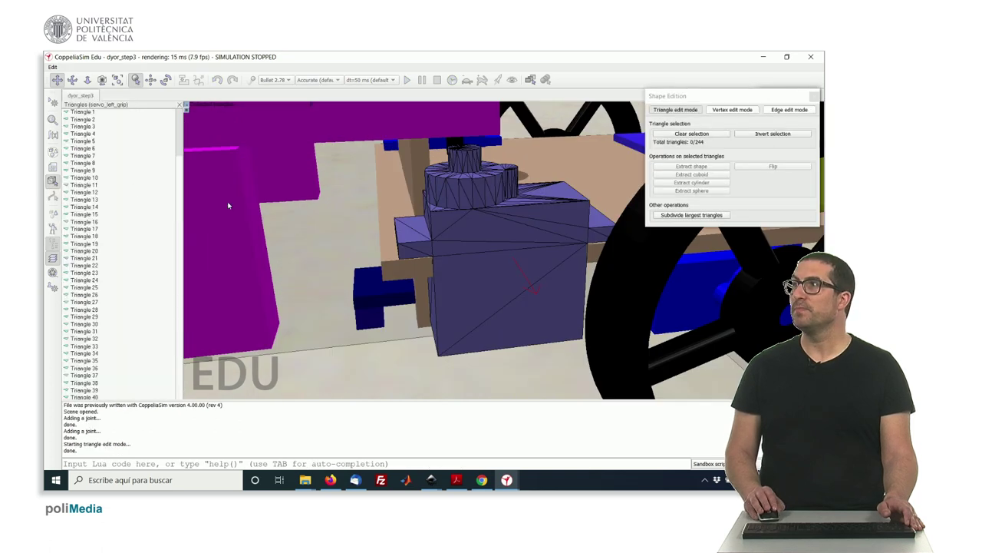
pyautogui.moveTo(441, 209); pyautogui.dragTo(425, 134, button='middle')
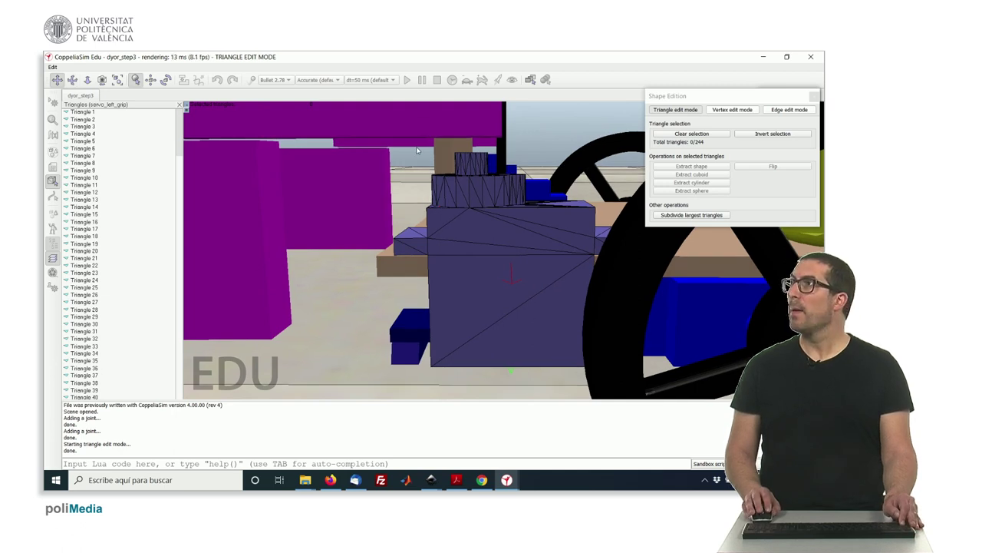
pyautogui.moveTo(416, 147); pyautogui.dragTo(501, 174)
pyautogui.moveTo(501, 174); pyautogui.dragTo(500, 215, button='right')
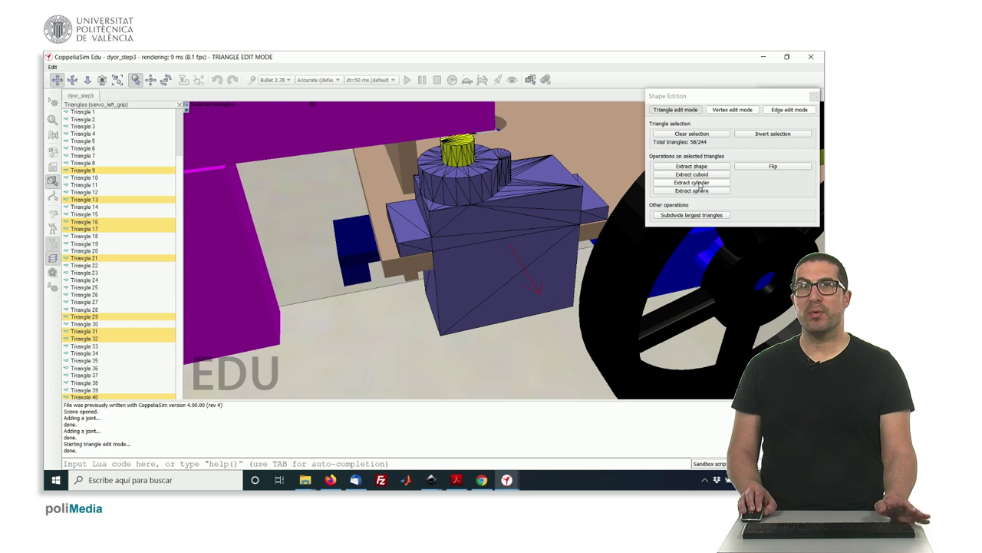
# Step: Extract a 32-sided pure cylinder from the selected shaft triangles and leave shape editing without applying changes to servo_left_grip
pyautogui.click(695, 182)
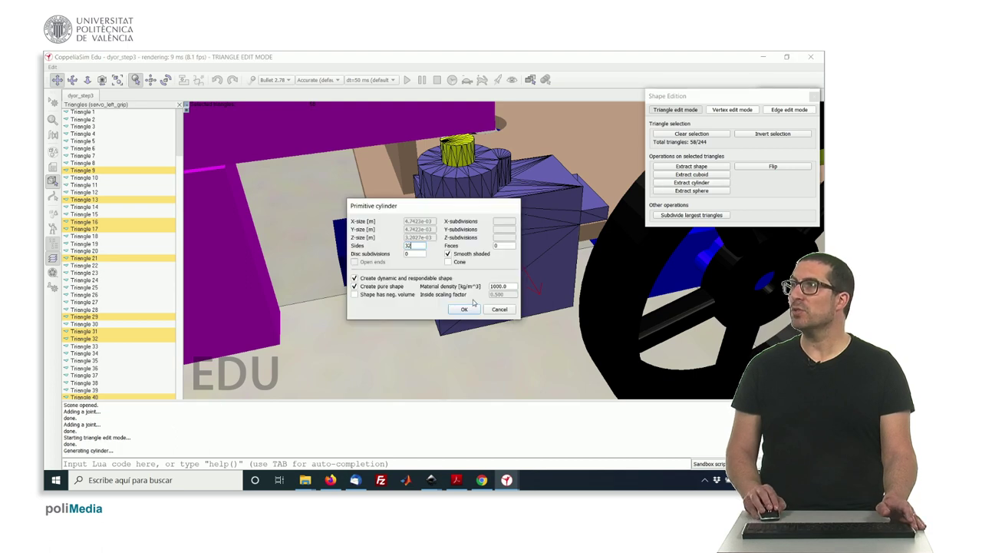
pyautogui.click(466, 310)
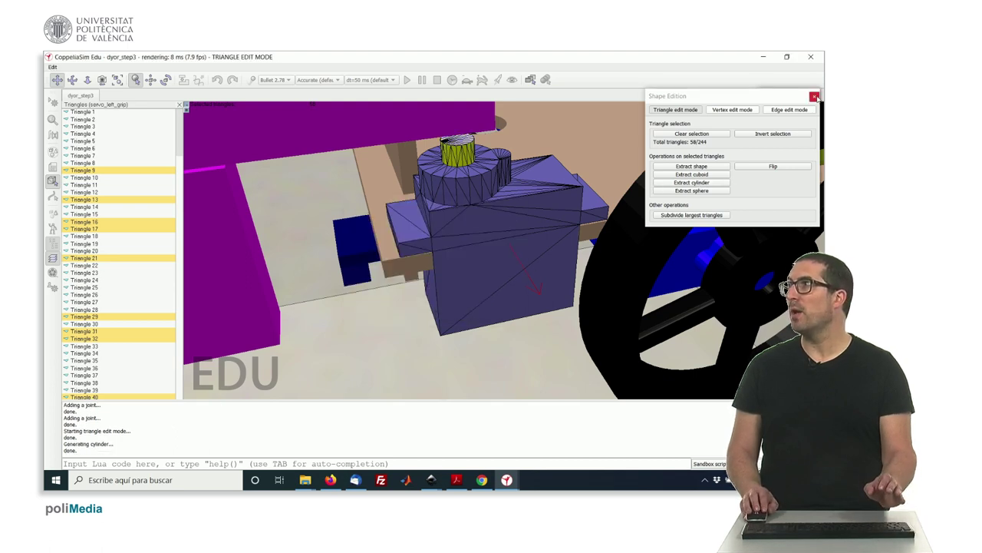
pyautogui.click(814, 97)
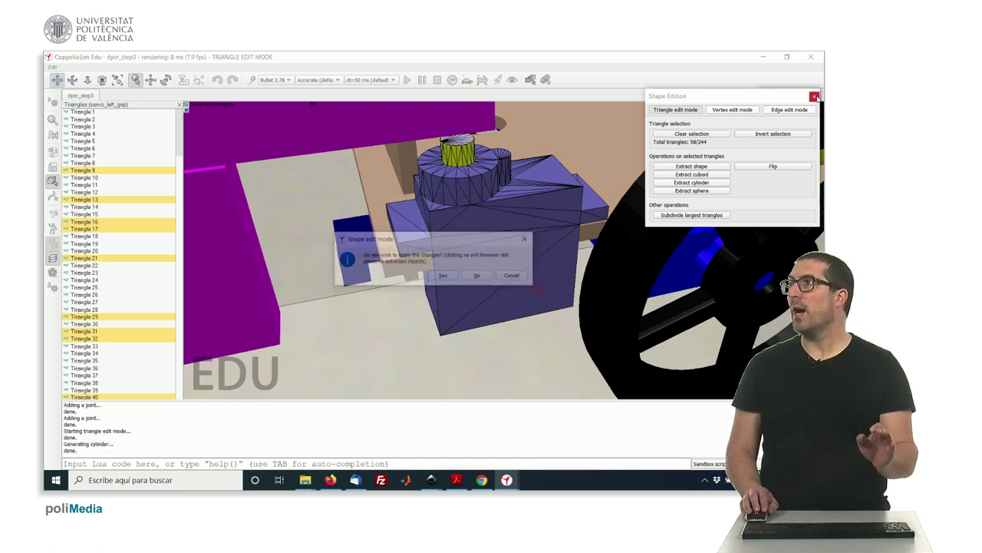
pyautogui.click(476, 276)
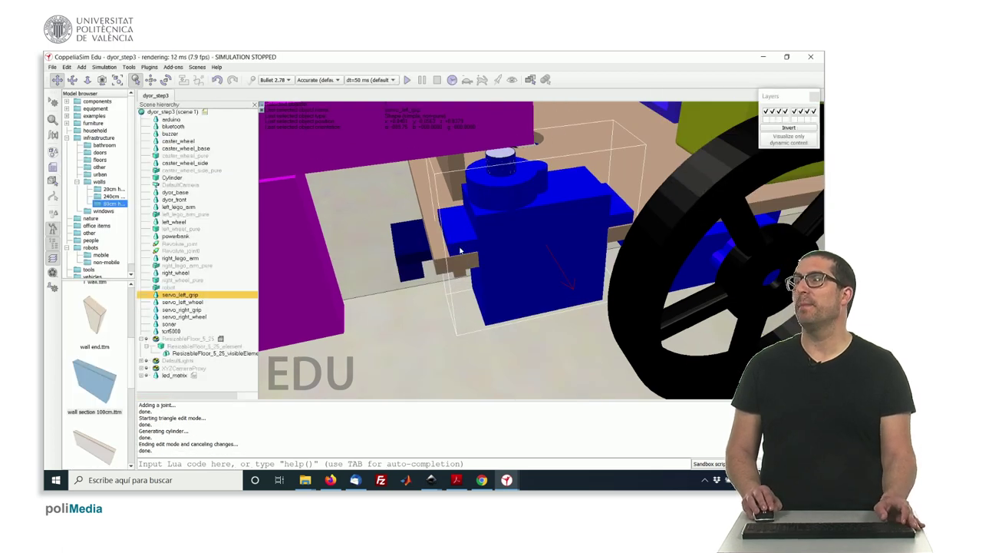
# Step: Move the extracted Cylinder to the first visibility layer of the second row and invert the visible layers to show the pure shapes
pyautogui.scroll(-2, 483, 226)
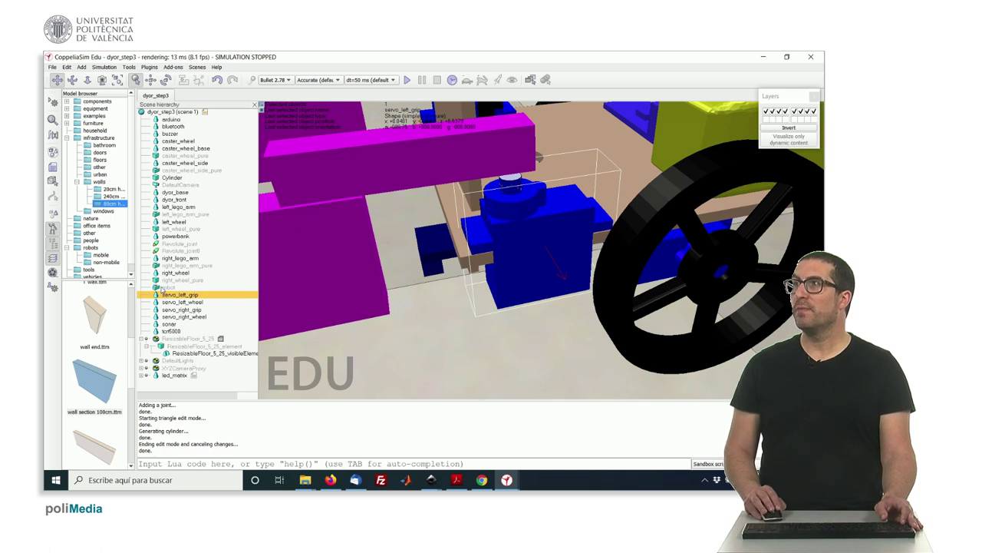
pyautogui.doubleClick(156, 178)
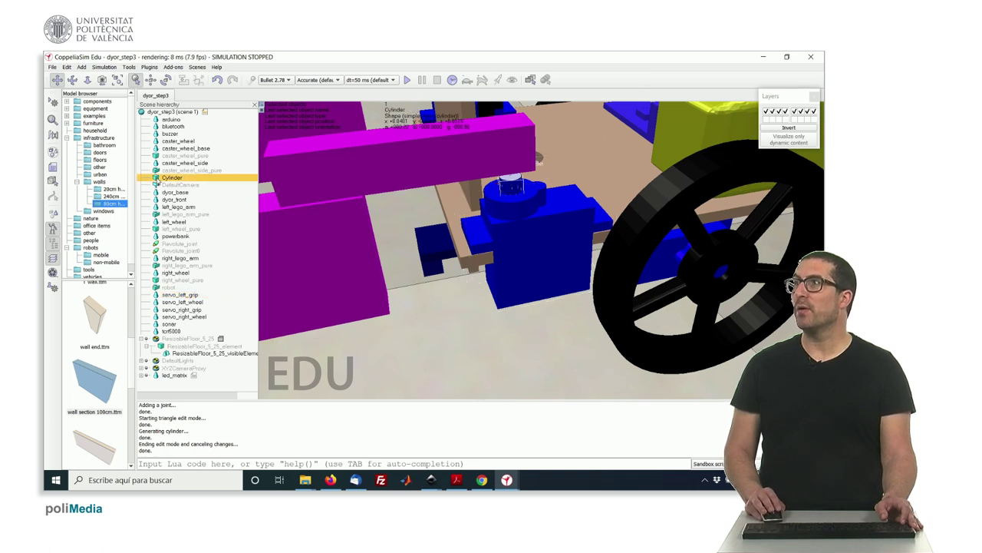
pyautogui.click(776, 112)
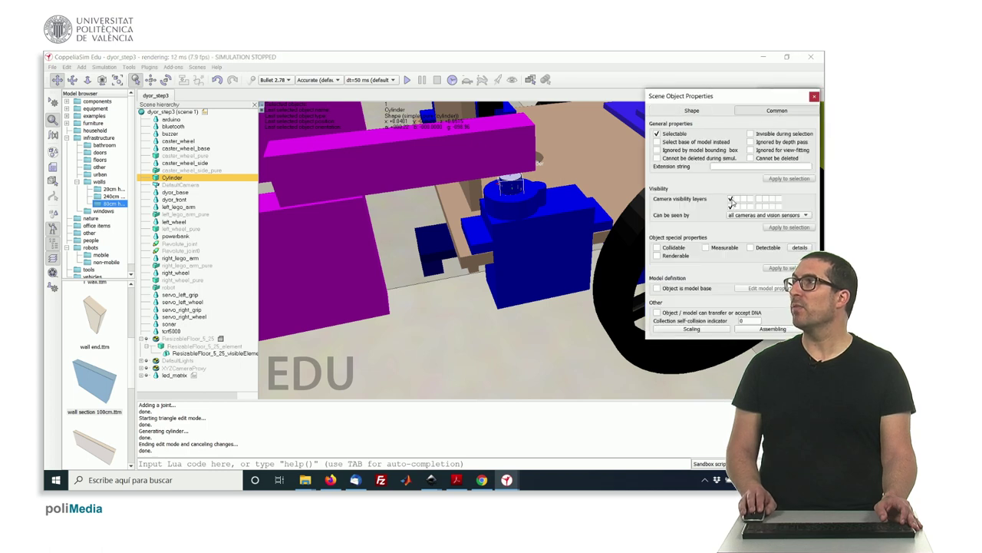
pyautogui.click(815, 96)
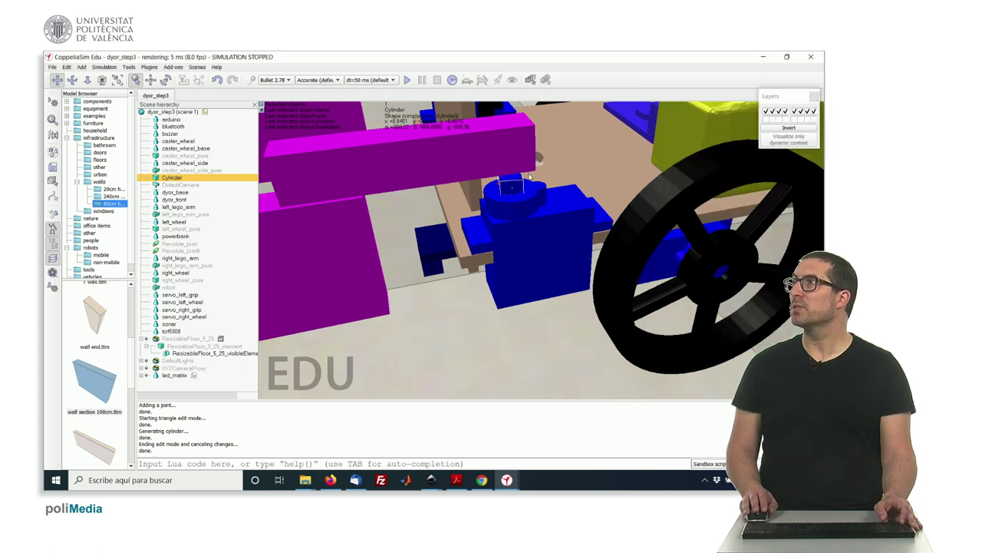
pyautogui.click(772, 128)
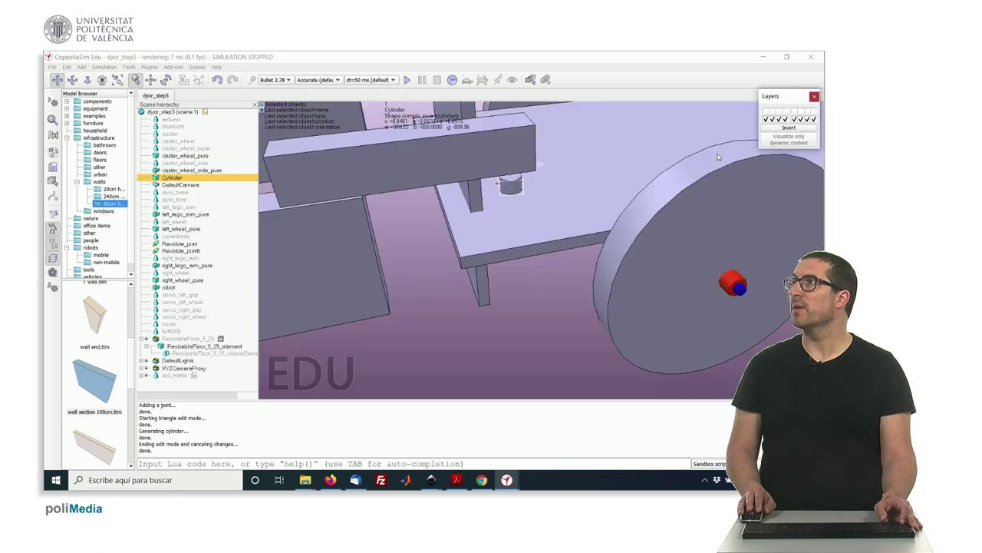
# Step: Add a revolute joint and assign it to the second visibility layer of the second row instead of the first row
pyautogui.click(495, 300)
pyautogui.moveTo(495, 300)
pyautogui.mouseDown(button='middle')
pyautogui.moveTo(474, 292)
pyautogui.moveTo(495, 284)
pyautogui.mouseUp(button='middle')
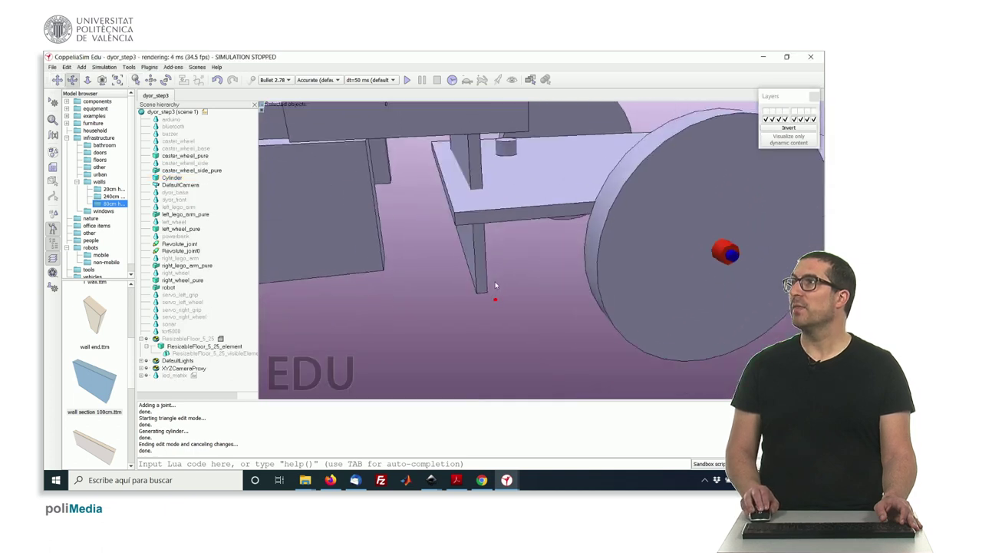
pyautogui.moveTo(495, 284)
pyautogui.mouseDown()
pyautogui.moveTo(502, 279)
pyautogui.moveTo(492, 290)
pyautogui.mouseUp()
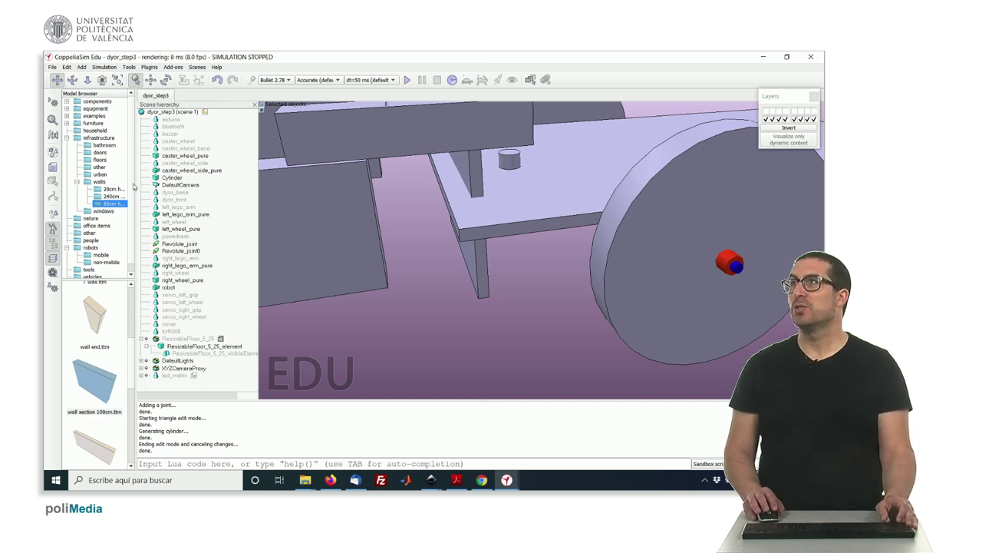
pyautogui.click(81, 67)
pyautogui.moveTo(125, 89)
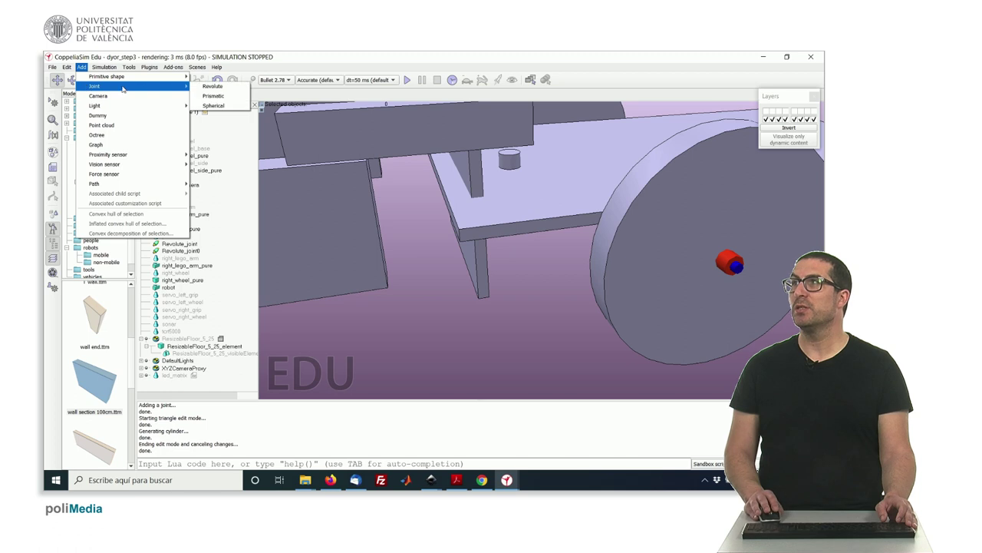
pyautogui.click(209, 86)
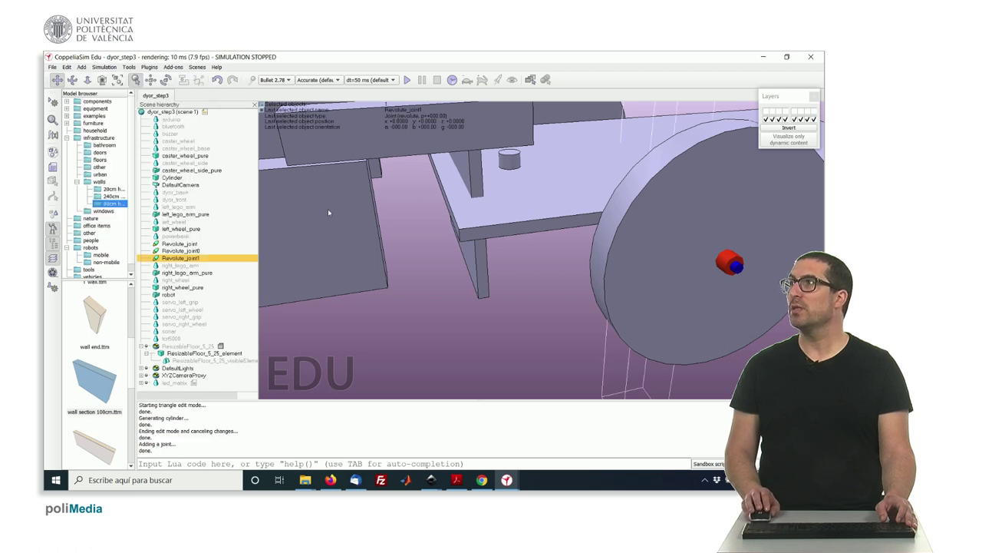
pyautogui.doubleClick(156, 258)
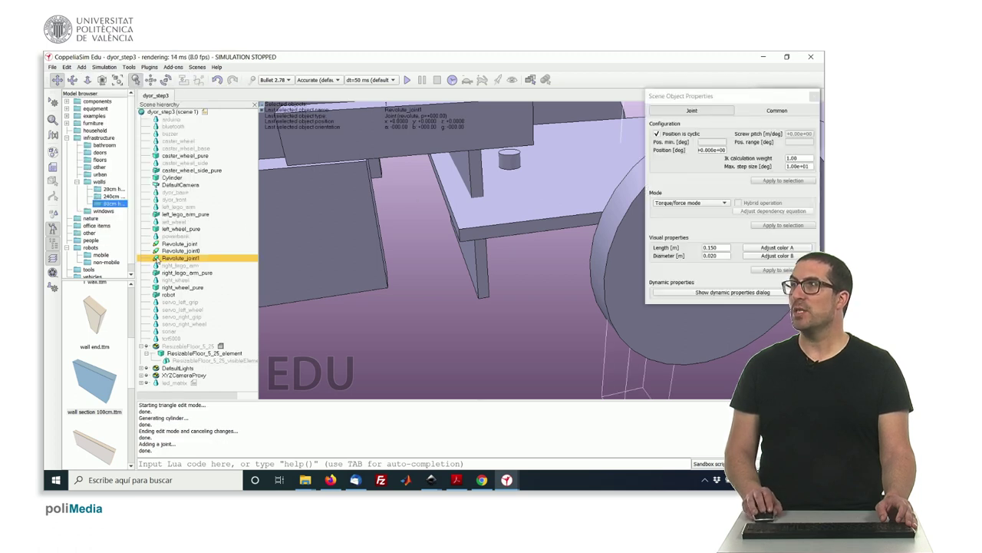
pyautogui.click(774, 110)
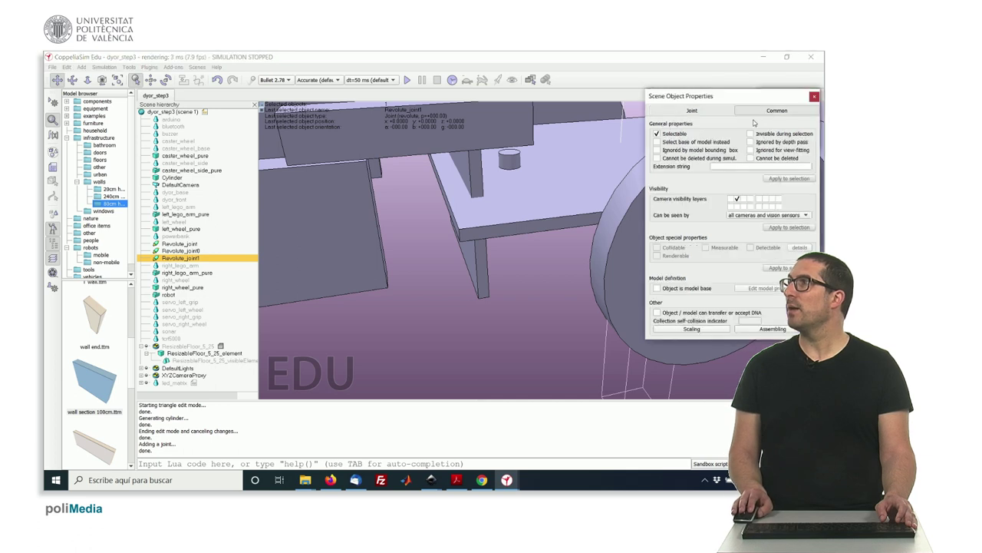
pyautogui.click(737, 200)
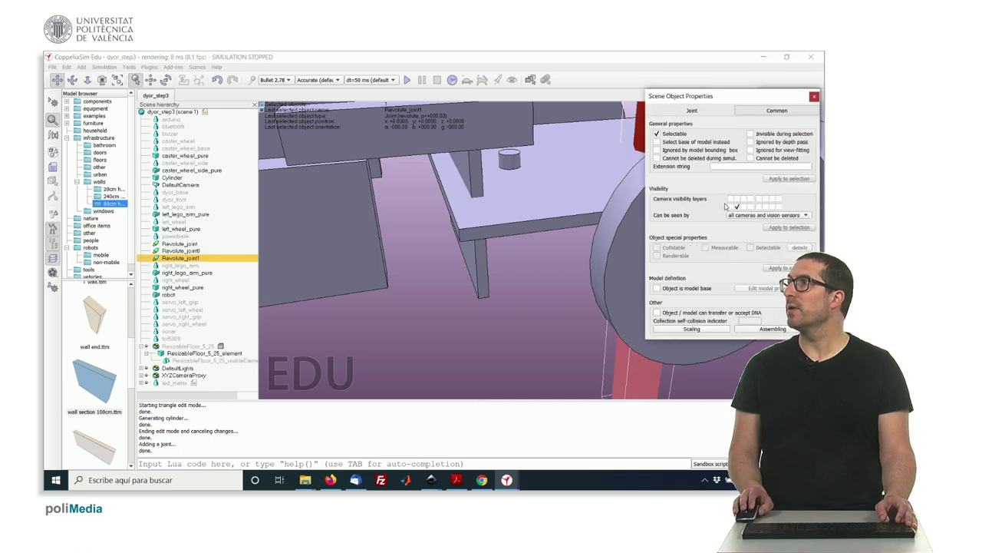
# Step: Set the gripper joint's visual length to 0.015 m and diameter to 0.005 m, and close its properties
pyautogui.click(709, 111)
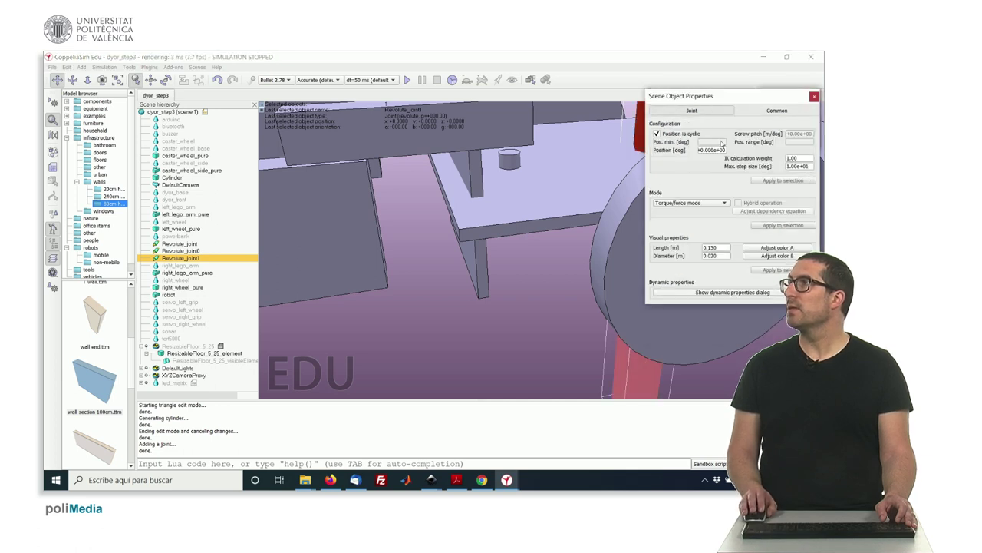
pyautogui.click(708, 248)
pyautogui.write('0')
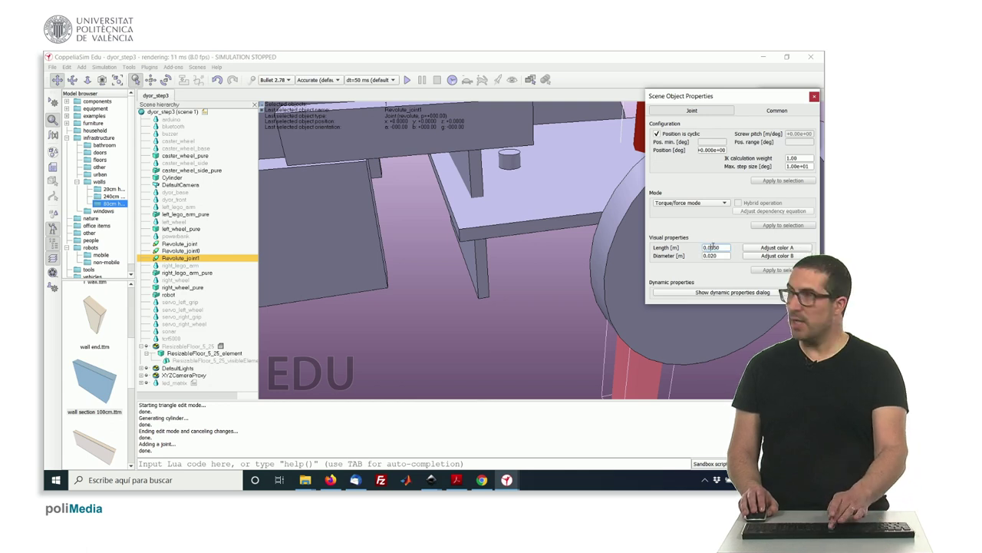
pyautogui.click(721, 255)
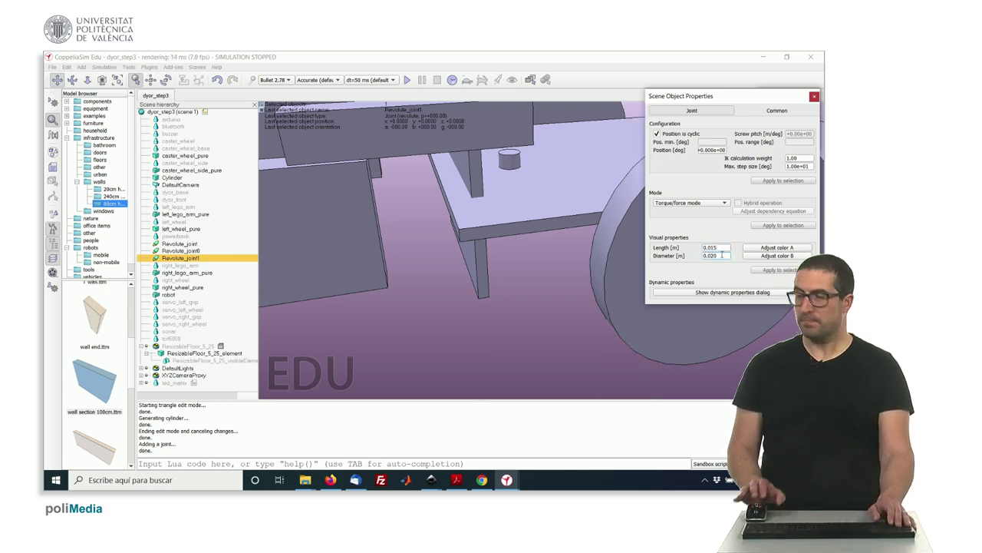
pyautogui.press('BackSpace')
pyautogui.press('BackSpace')
pyautogui.write('05')
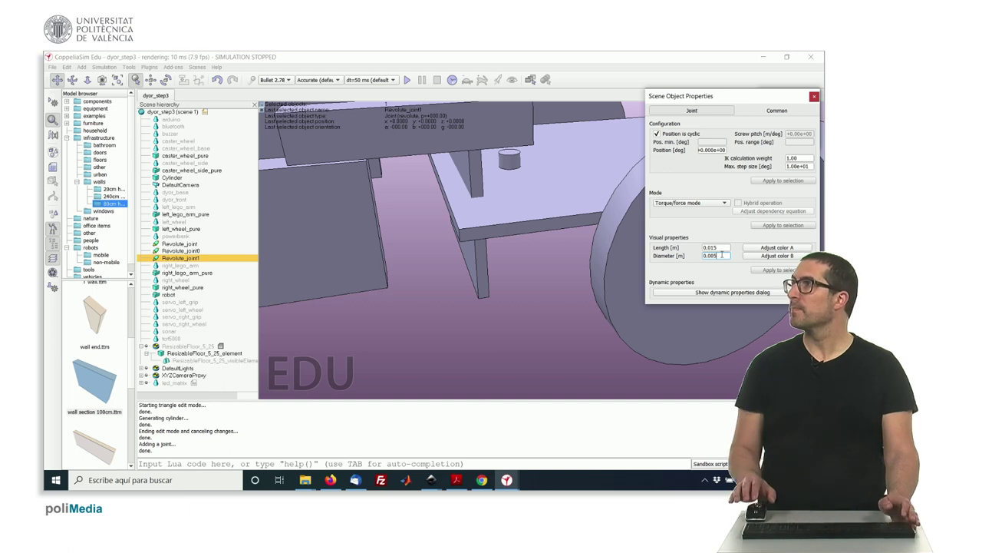
pyautogui.click(812, 96)
# Step: Try to apply the extracted cylinder's world position to the new joint by selecting the cylinder in the 3D scene, and undo the move
pyautogui.moveTo(526, 275)
pyautogui.mouseDown(button='middle')
pyautogui.moveTo(546, 255)
pyautogui.moveTo(538, 273)
pyautogui.mouseUp(button='middle')
pyautogui.moveTo(537, 269); pyautogui.dragTo(549, 264)
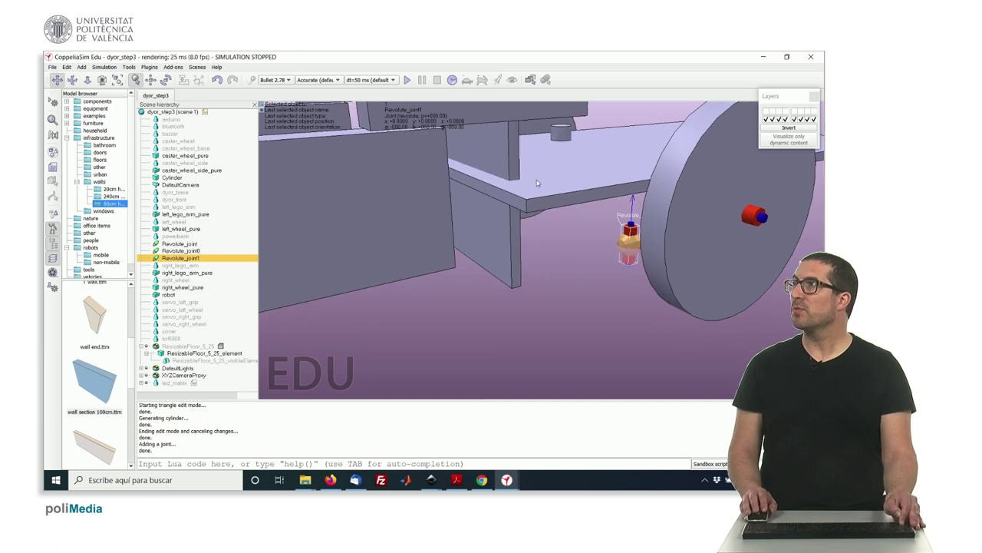
pyautogui.keyDown('ctrl'); pyautogui.click(563, 135); pyautogui.keyUp('ctrl')
pyautogui.moveTo(559, 236)
pyautogui.mouseDown()
pyautogui.moveTo(544, 248)
pyautogui.moveTo(559, 244)
pyautogui.mouseUp()
pyautogui.moveTo(559, 244); pyautogui.dragTo(560, 250, button='middle')
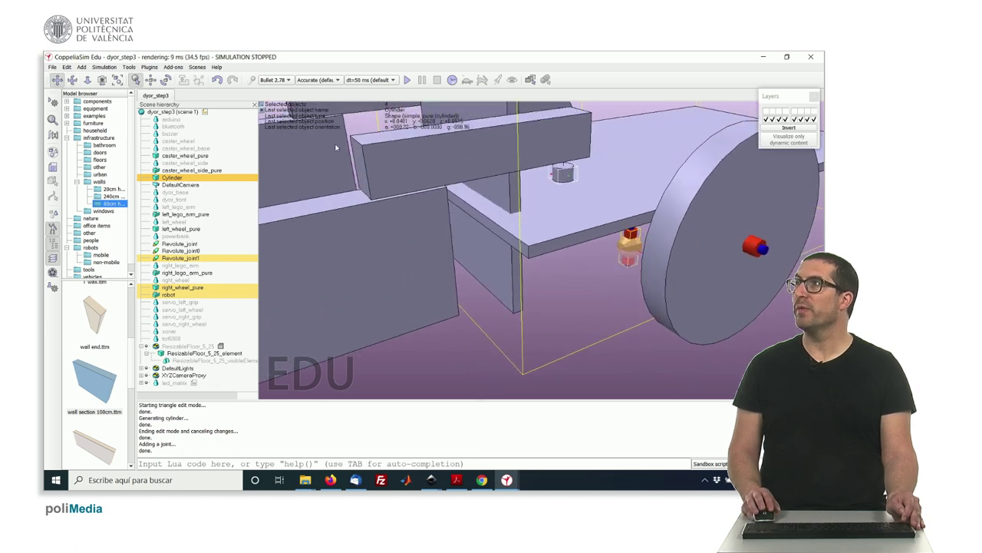
pyautogui.click(151, 80)
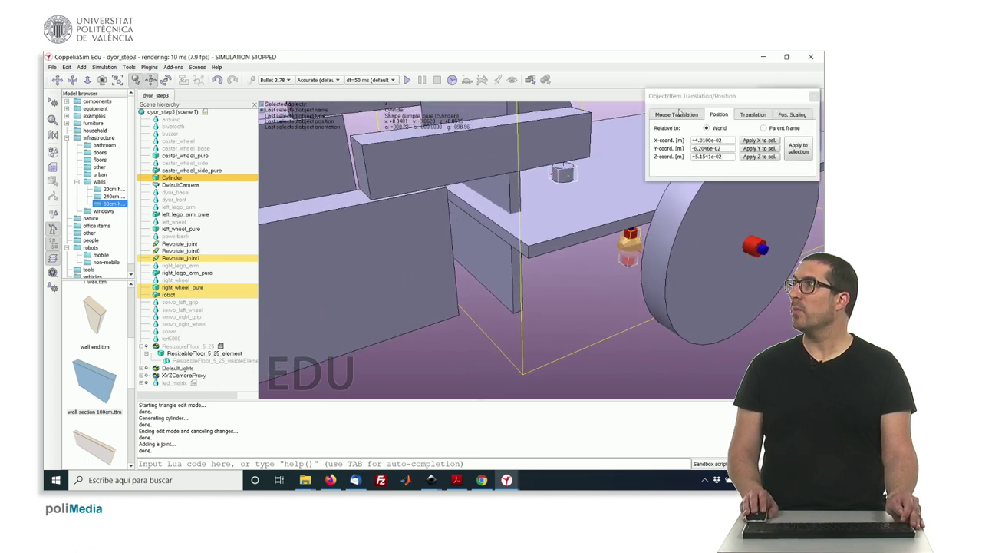
pyautogui.click(802, 148)
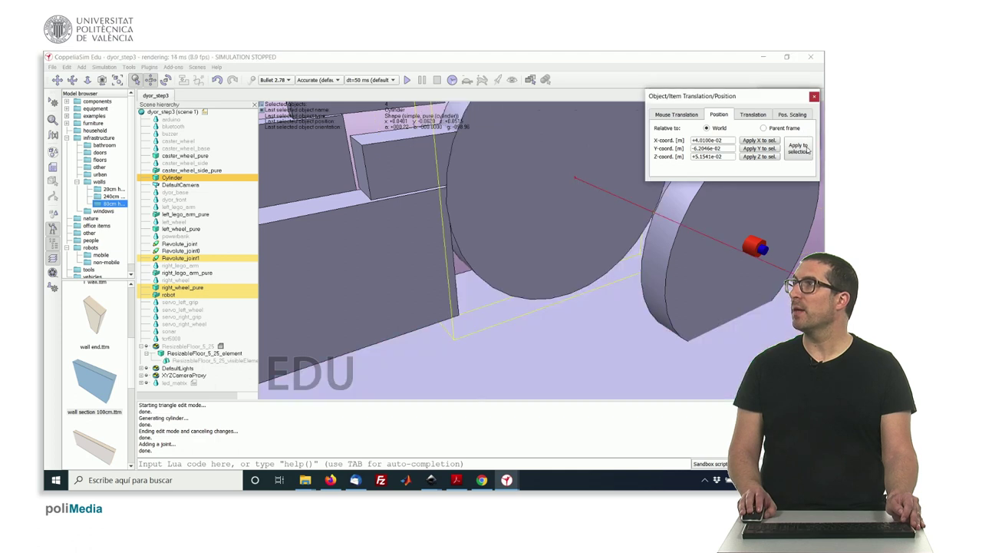
pyautogui.click(815, 96)
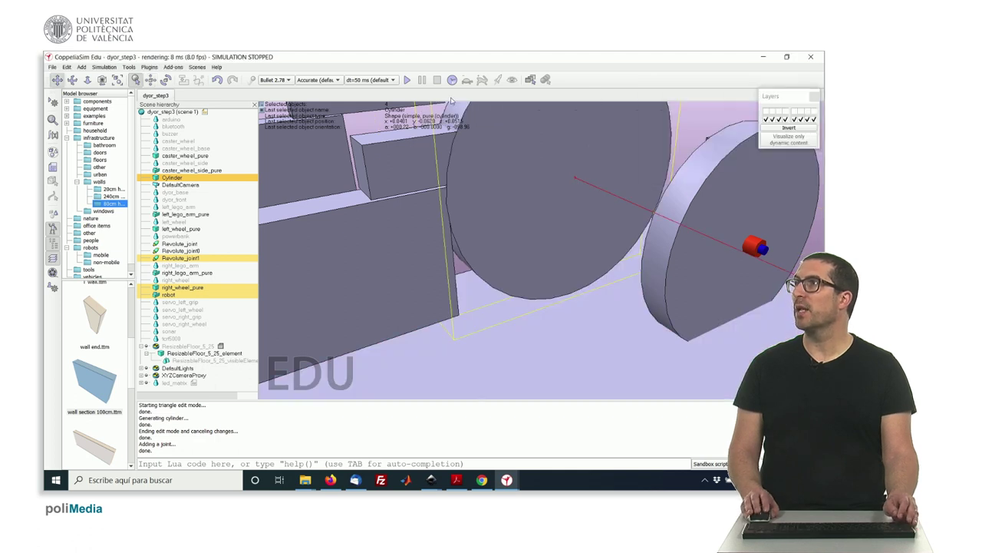
pyautogui.click(217, 79)
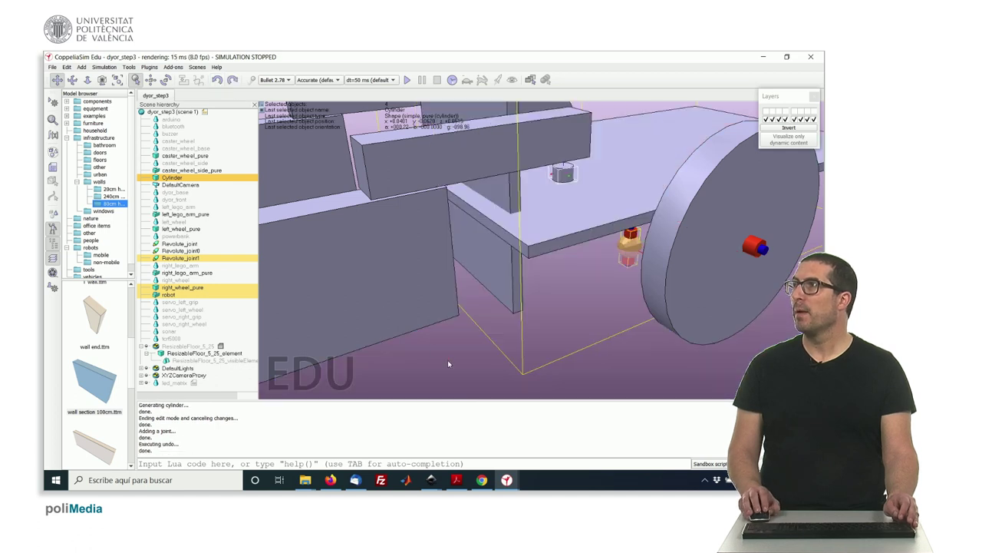
# Step: Reselect the joint and the cylinder in the 3D scene, try the position transfer again, and undo it
pyautogui.click(634, 234)
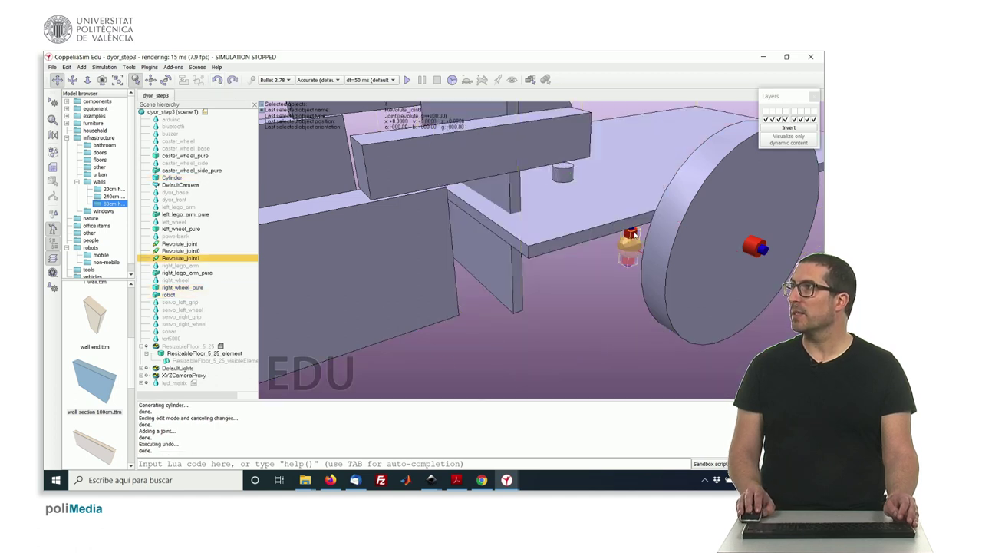
pyautogui.keyDown('ctrl'); pyautogui.click(564, 175); pyautogui.keyUp('ctrl')
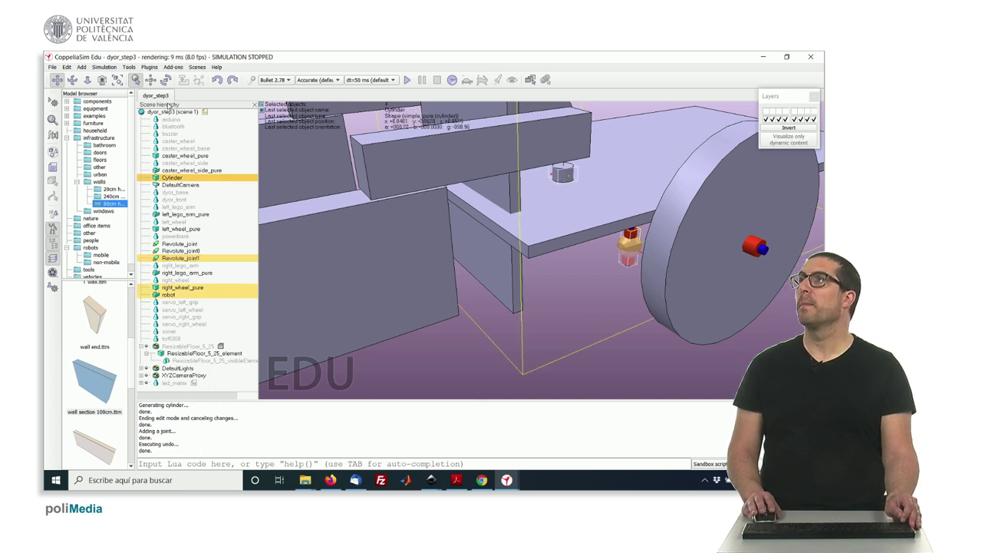
pyautogui.click(151, 80)
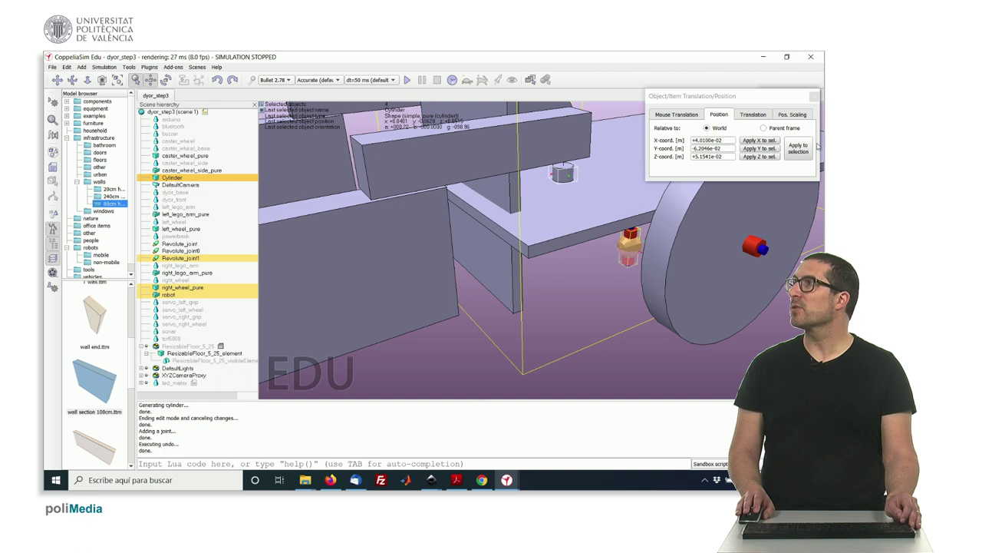
pyautogui.click(798, 149)
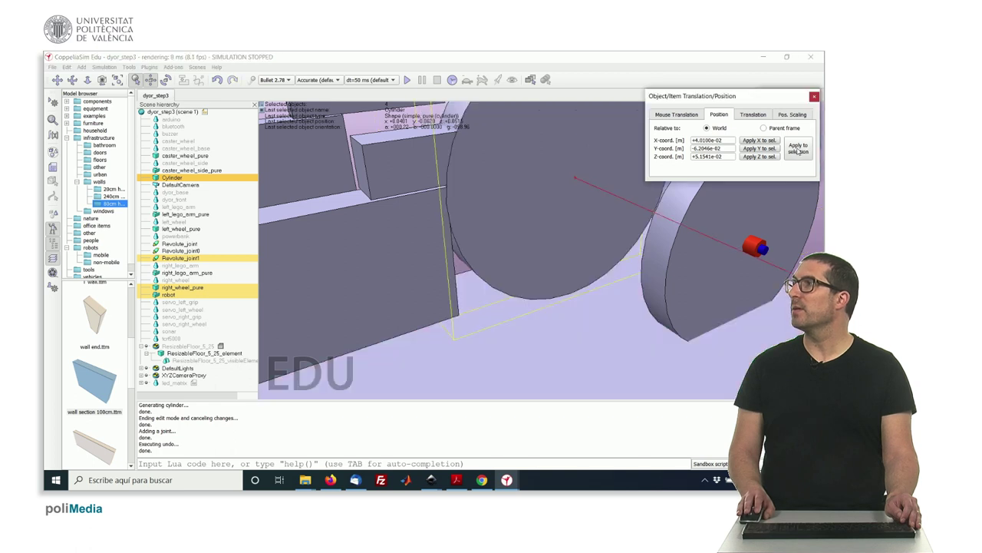
pyautogui.click(816, 96)
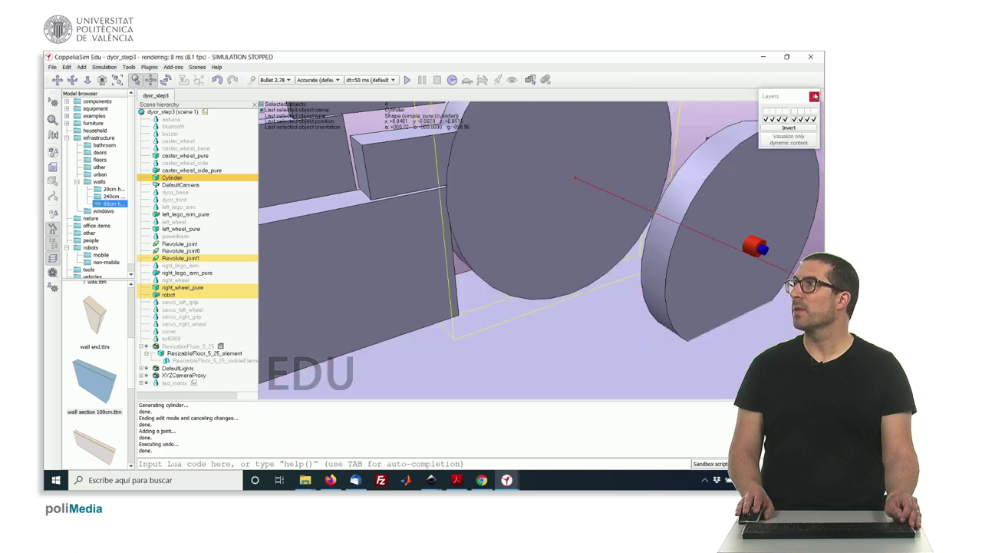
pyautogui.click(216, 80)
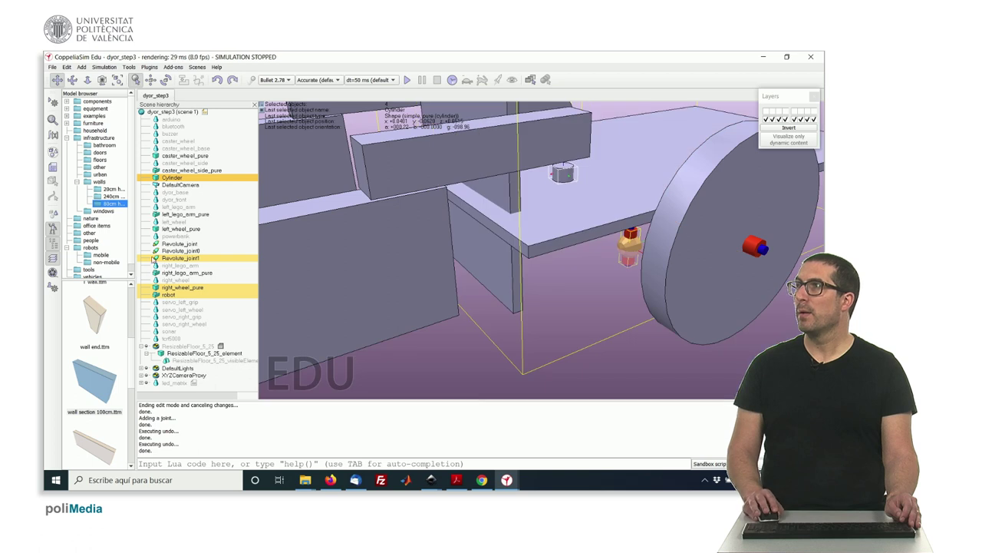
# Step: Select only Revolute_joint1 and Cylinder from the scene hierarchy and apply Cylinder's full world position to the joint
pyautogui.click(153, 259)
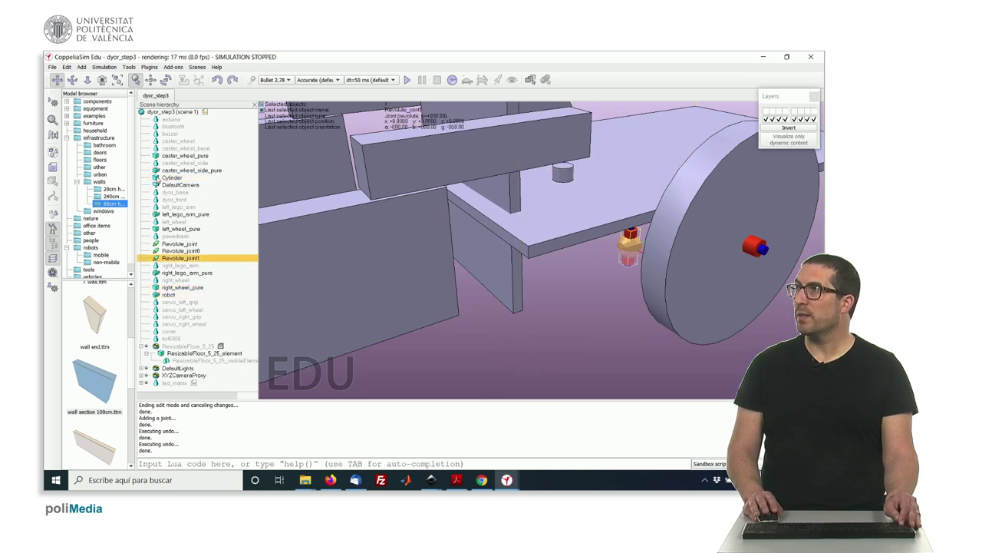
pyautogui.keyDown('ctrl'); pyautogui.click(159, 178); pyautogui.keyUp('ctrl')
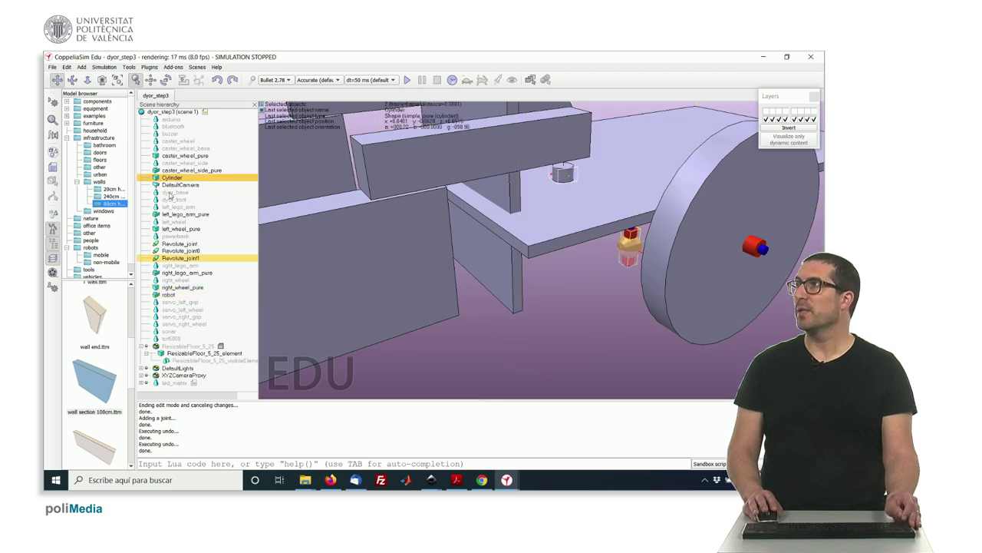
pyautogui.click(151, 80)
pyautogui.click(802, 150)
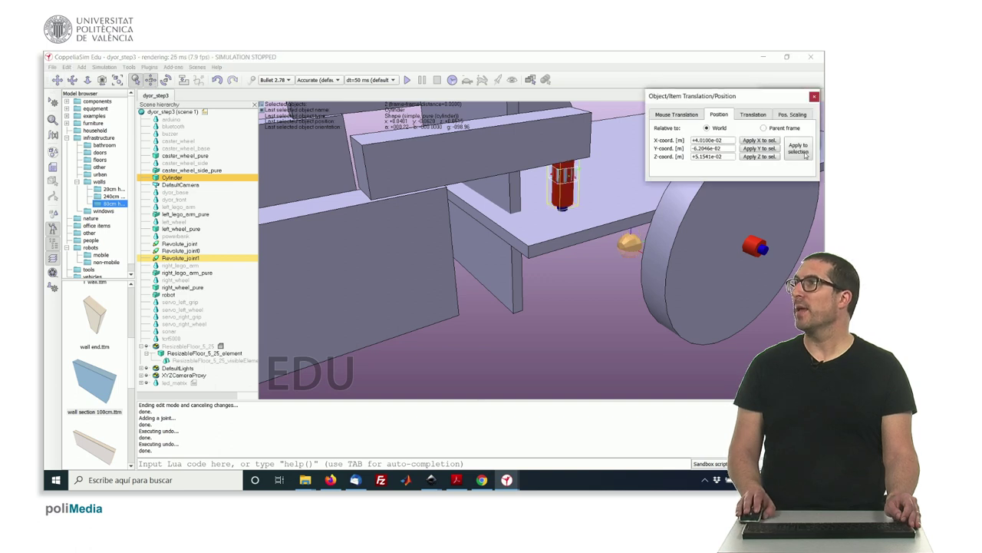
# Step: Close the position dialog and delete the extracted Cylinder reference shape from the scene
pyautogui.click(814, 97)
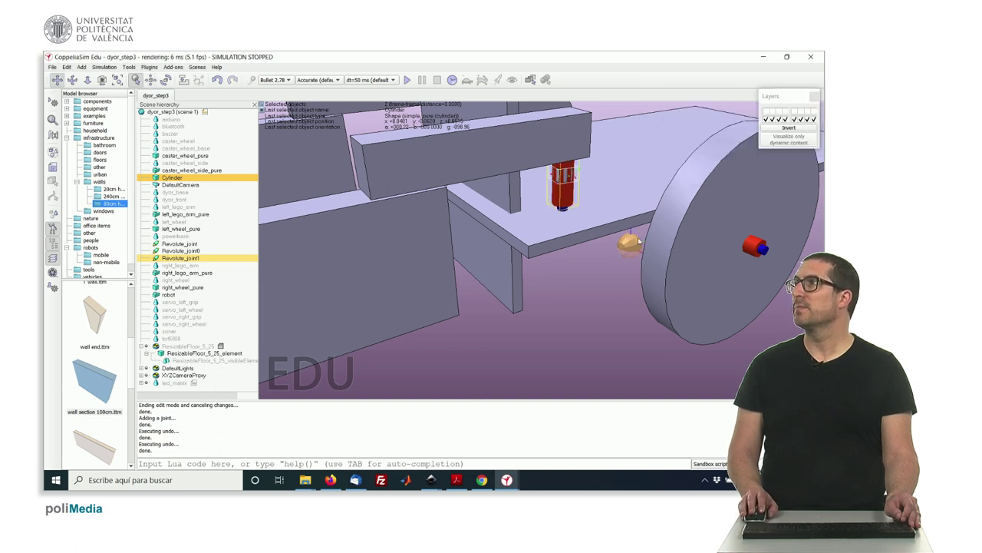
pyautogui.click(578, 317)
pyautogui.moveTo(541, 321); pyautogui.dragTo(514, 329, button='middle')
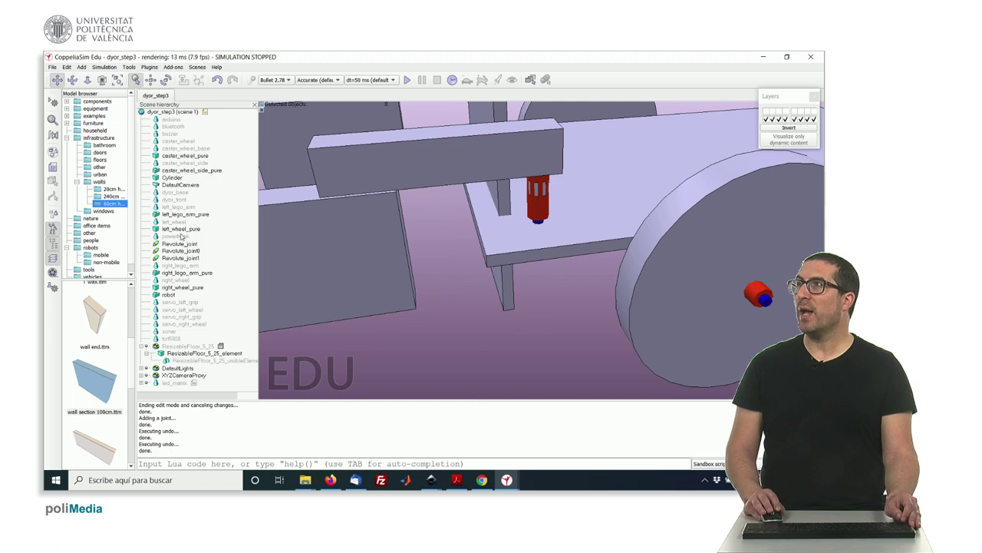
pyautogui.click(163, 177)
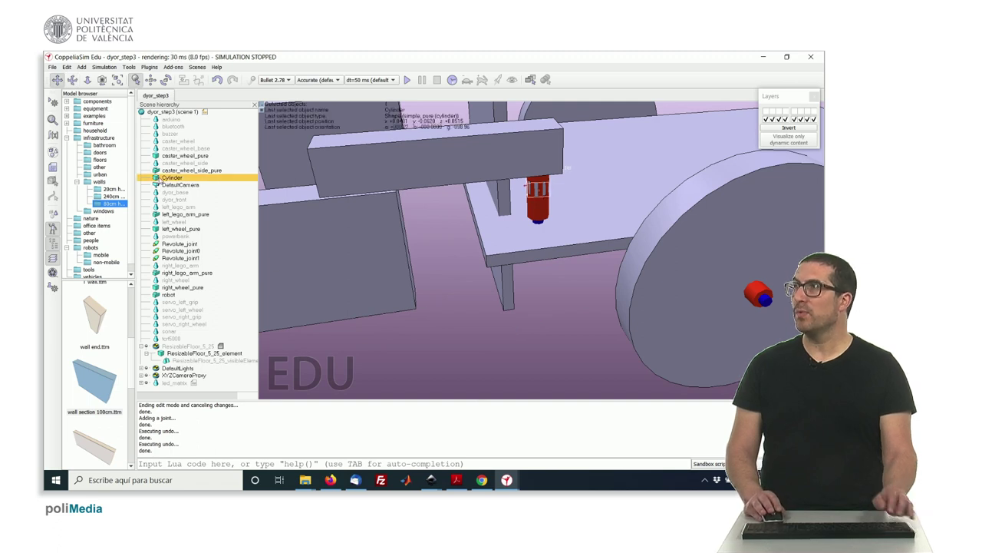
pyautogui.press('Delete')
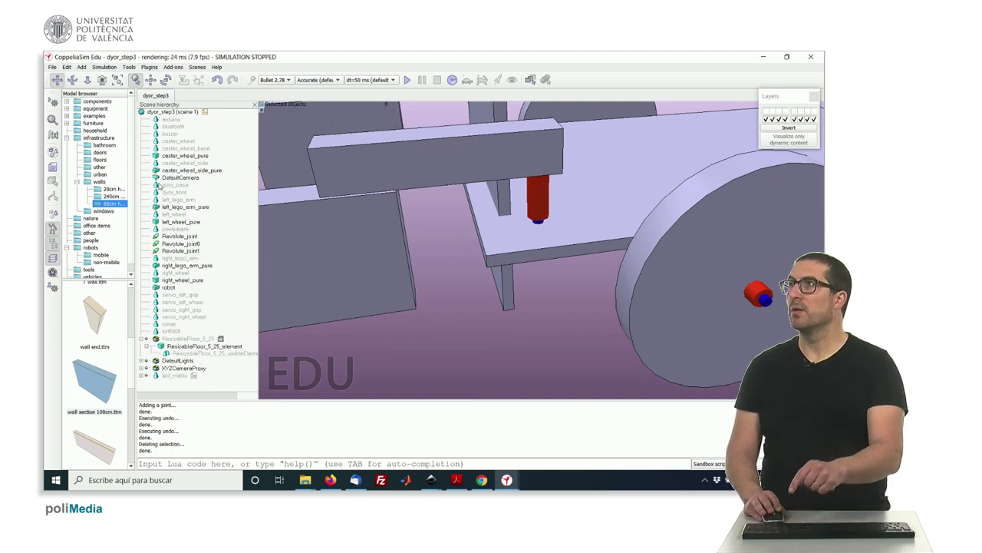
# Step: Examine the placement of the left wheel and gripper joints on the robot from several viewing angles
pyautogui.moveTo(482, 268); pyautogui.dragTo(440, 285, button='middle')
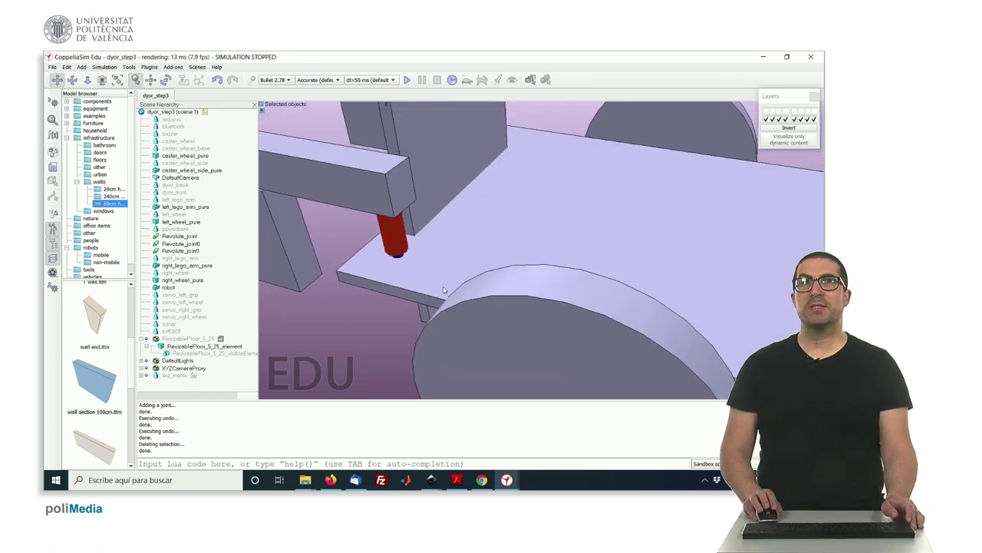
pyautogui.moveTo(445, 292); pyautogui.dragTo(459, 291)
pyautogui.scroll(-3, 484, 299)
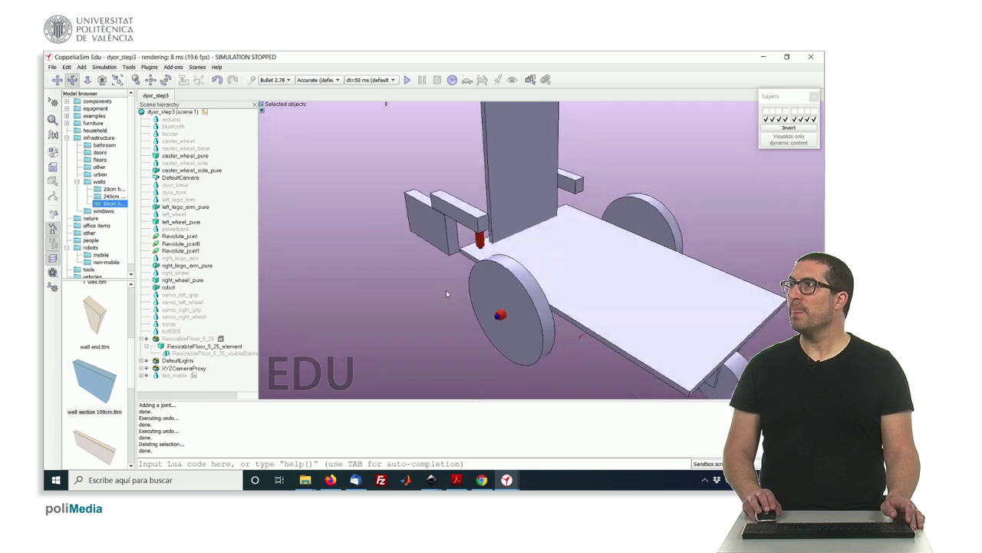
pyautogui.moveTo(447, 293); pyautogui.dragTo(437, 276, button='middle')
pyautogui.scroll(-1, 504, 306)
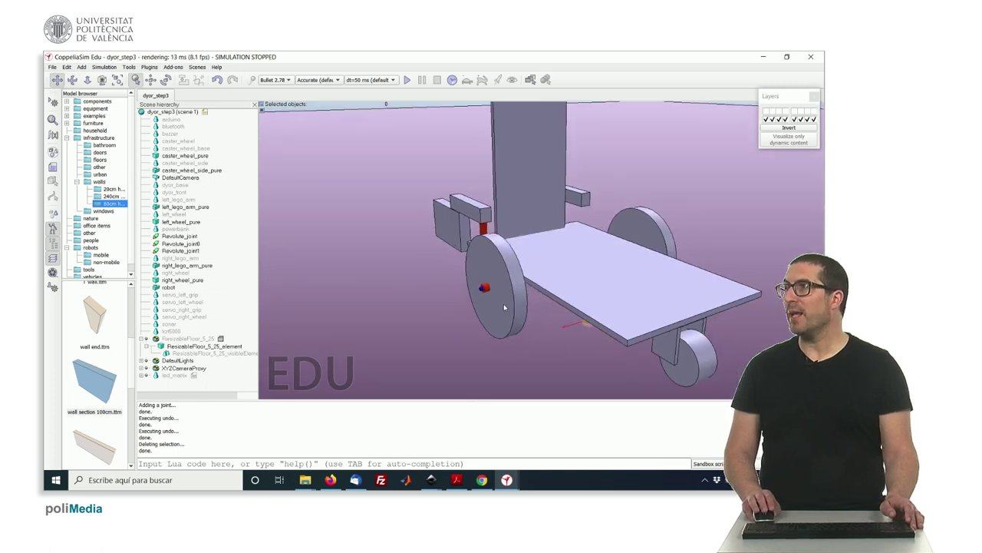
pyautogui.scroll(-1, 505, 306)
pyautogui.scroll(-2, 507, 302)
pyautogui.moveTo(509, 302)
pyautogui.mouseDown(button='middle')
pyautogui.moveTo(510, 293)
pyautogui.moveTo(510, 306)
pyautogui.mouseUp(button='middle')
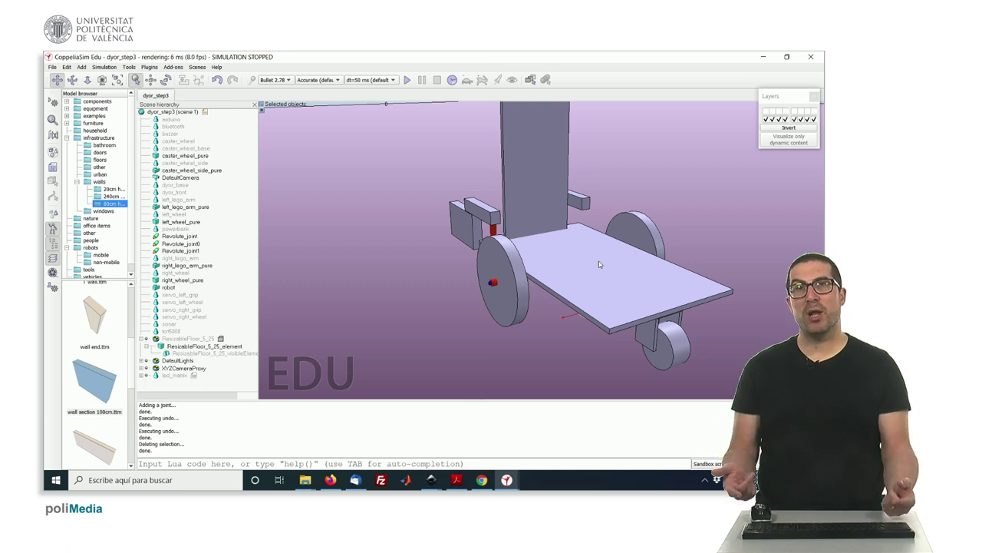
pyautogui.moveTo(636, 324); pyautogui.dragTo(659, 310, button='middle')
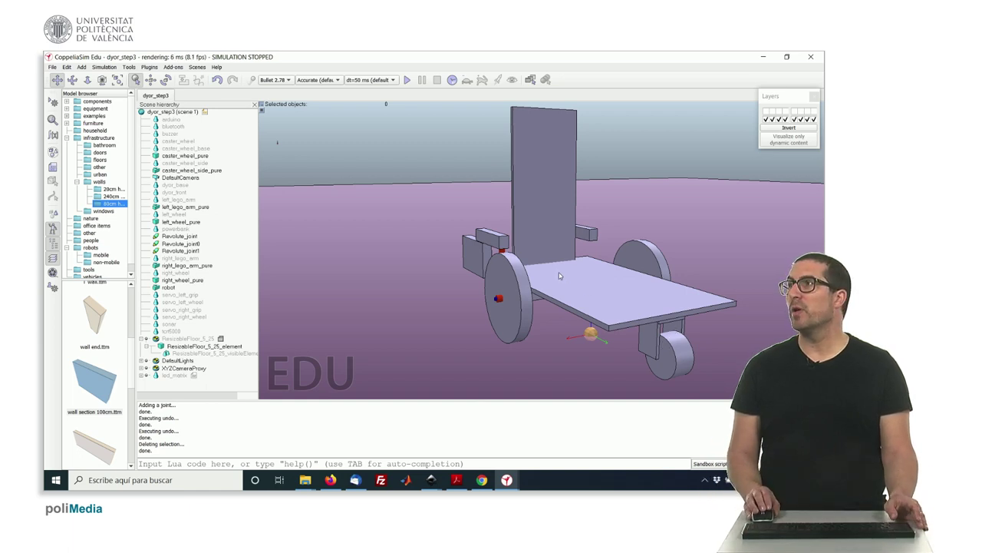
pyautogui.moveTo(557, 273); pyautogui.dragTo(567, 301, button='middle')
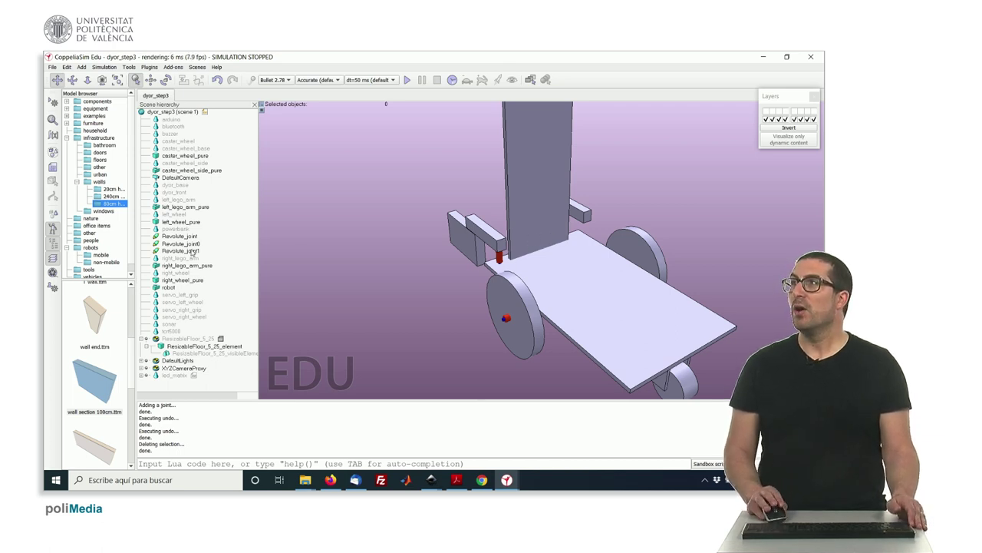
# Step: Review the mode and the dynamic motor properties of the left wheel's joint, Revolute_joint
pyautogui.click(156, 237)
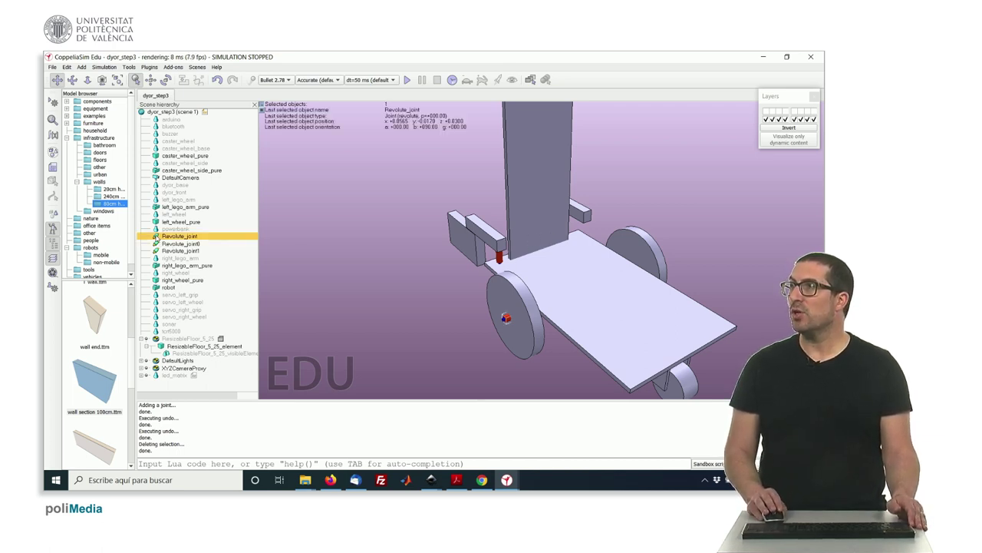
pyautogui.doubleClick(157, 237)
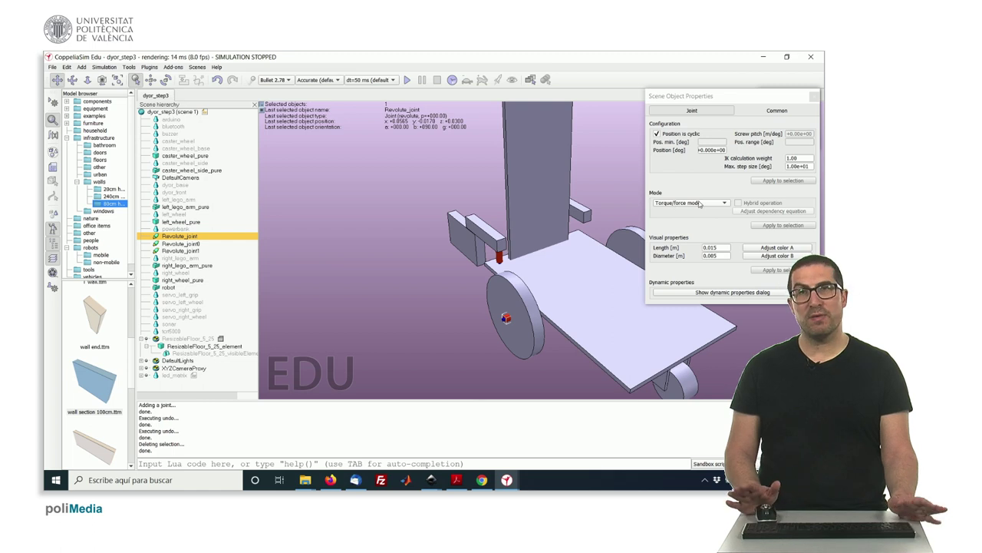
pyautogui.click(703, 293)
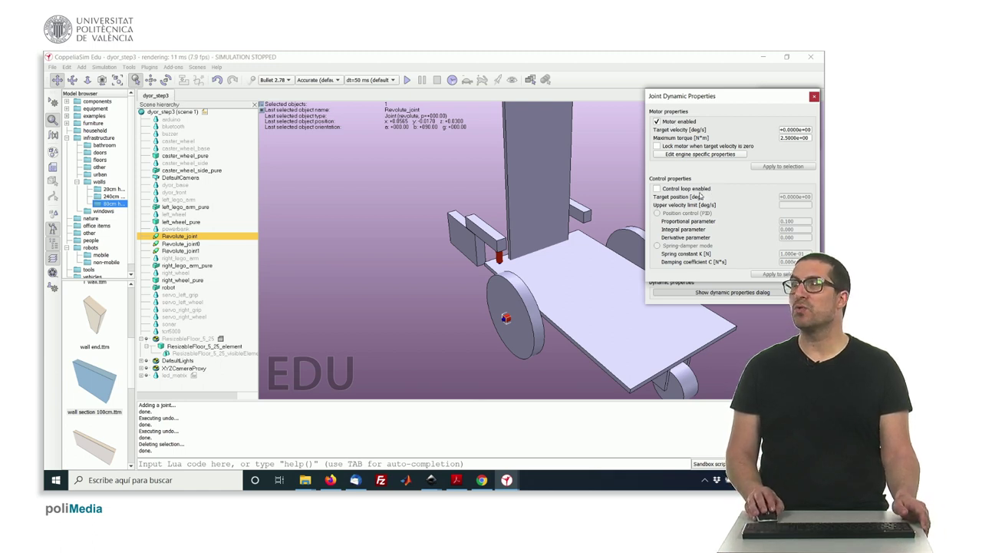
pyautogui.click(814, 97)
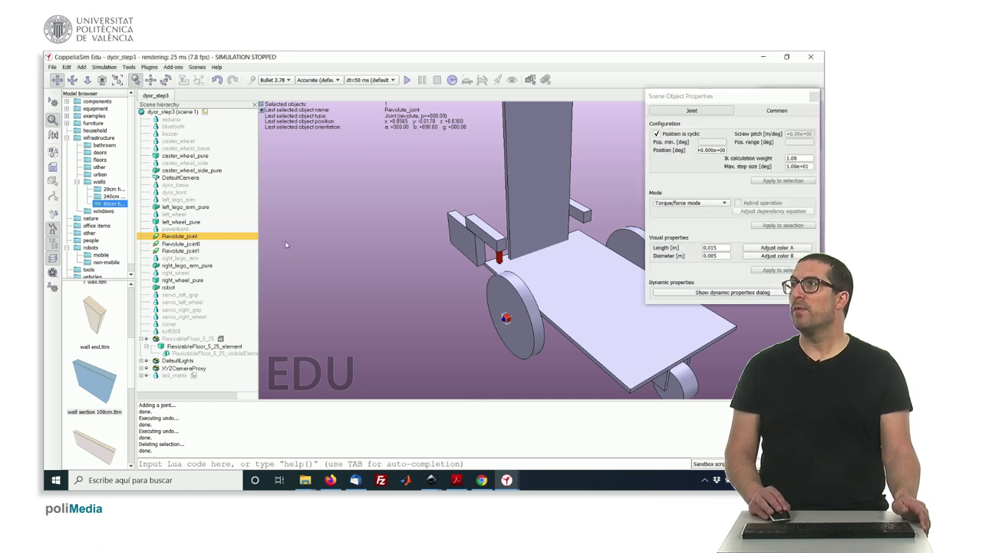
# Step: Check the dynamic motor properties of the caster wheel's joint, Revolute_joint0
pyautogui.click(159, 244)
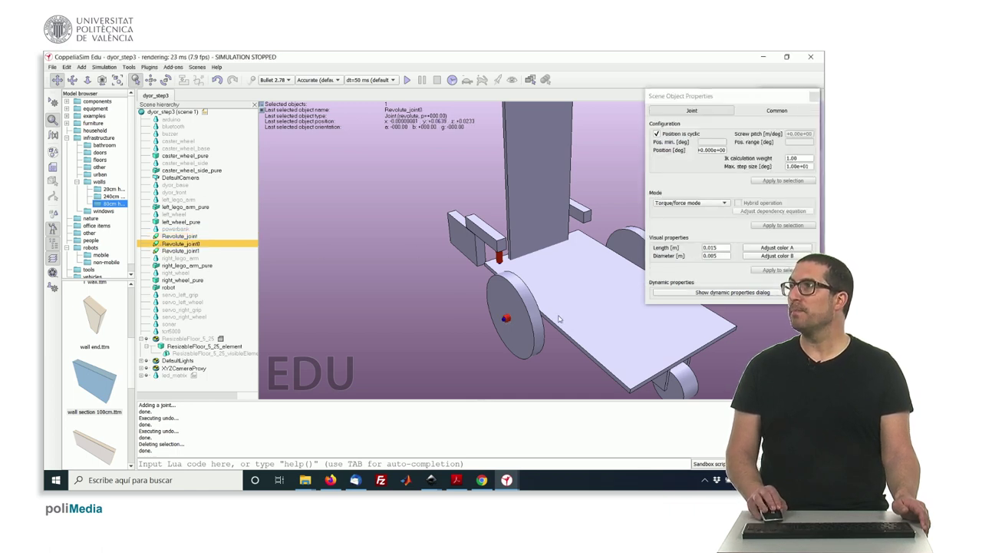
pyautogui.moveTo(560, 317); pyautogui.dragTo(512, 280, button='middle')
pyautogui.moveTo(512, 283); pyautogui.dragTo(519, 286, button='right')
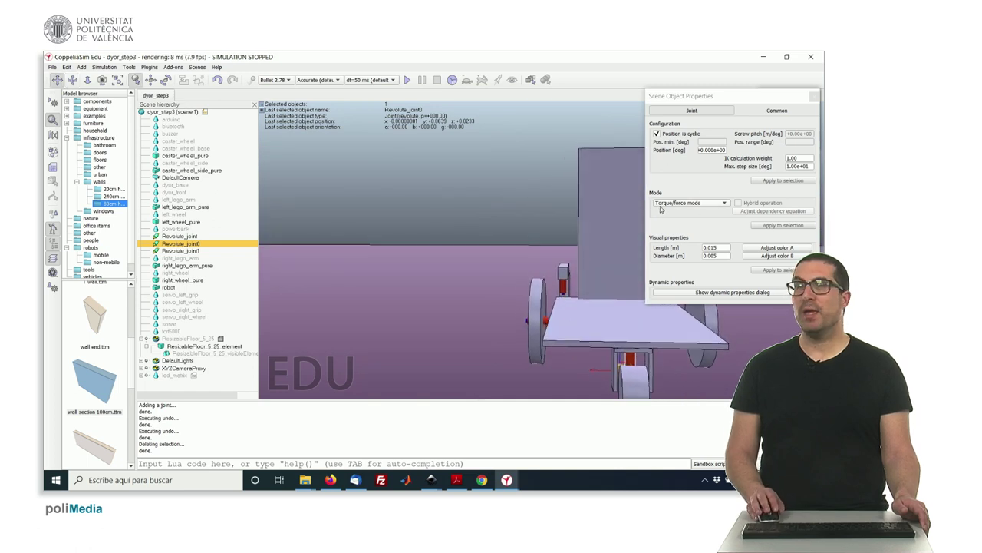
pyautogui.click(703, 295)
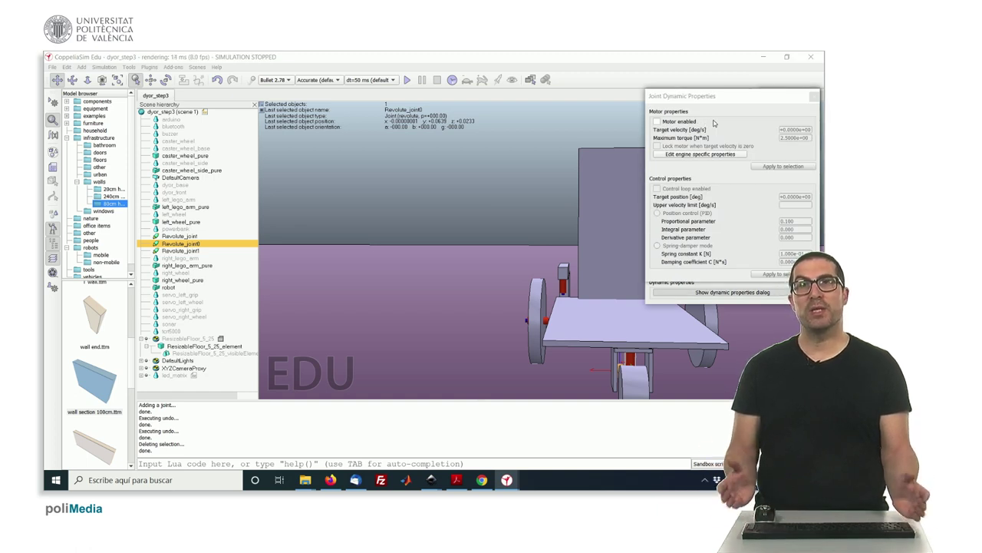
pyautogui.click(814, 96)
# Step: Inspect the motor and position control settings of the gripper joint, Revolute_joint1, and close its properties
pyautogui.click(563, 288)
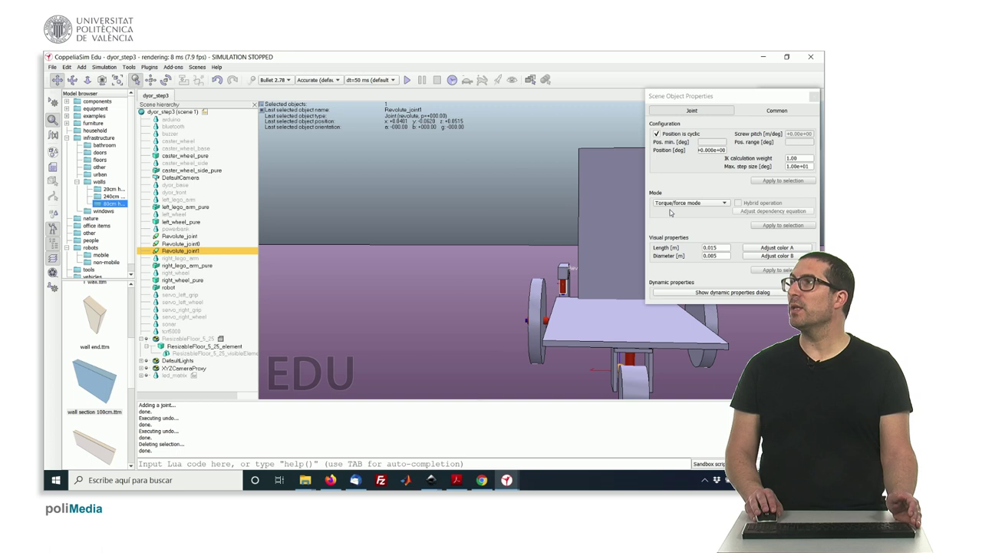
pyautogui.click(695, 292)
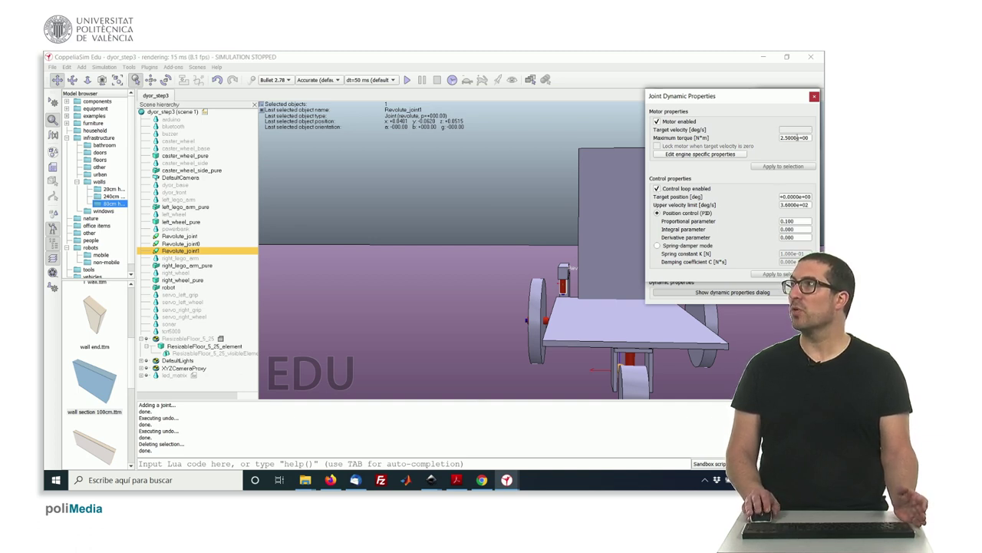
pyautogui.click(814, 96)
pyautogui.moveTo(492, 244); pyautogui.dragTo(460, 241, button='middle')
pyautogui.scroll(-1, 461, 241)
pyautogui.moveTo(451, 239)
pyautogui.mouseDown(button='right')
pyautogui.moveTo(430, 242)
pyautogui.moveTo(459, 255)
pyautogui.mouseUp(button='right')
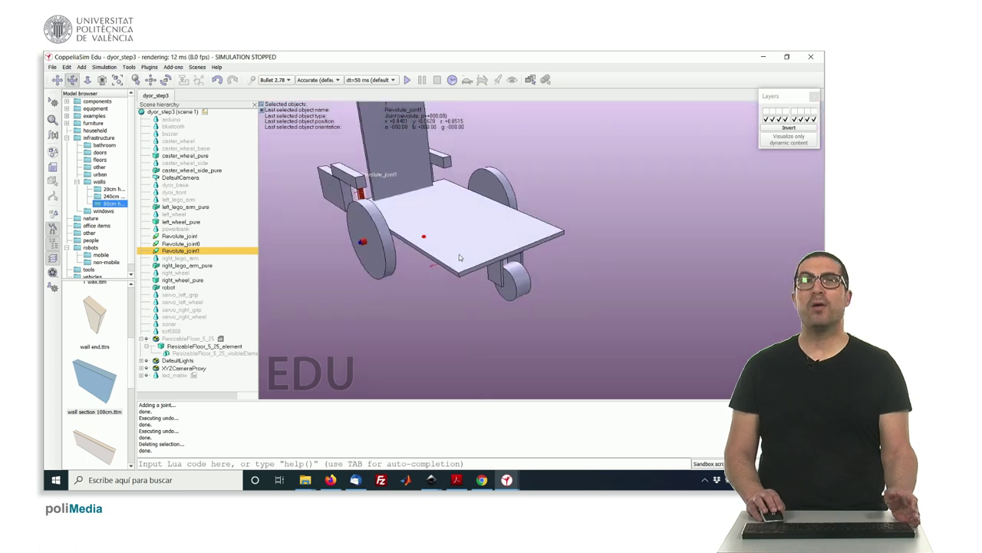